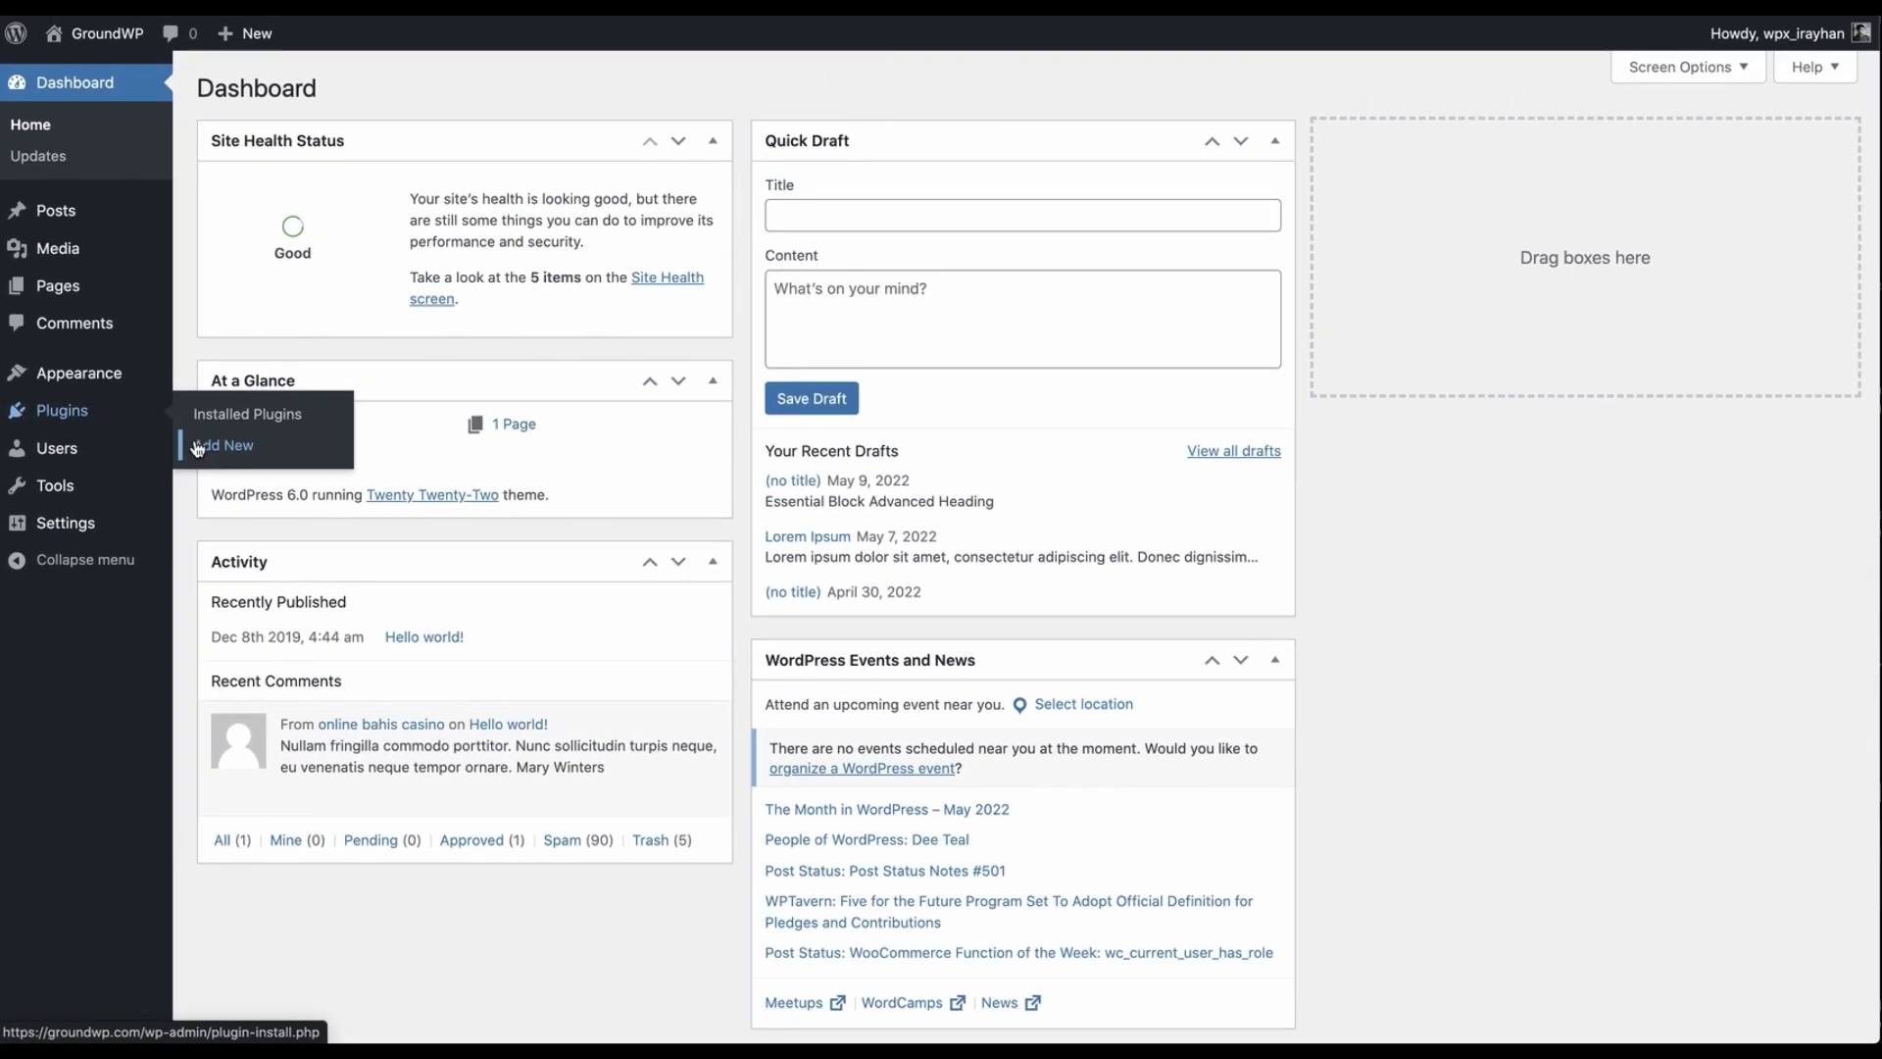
# - Search Plugins > Add New for 'Ultimate Blocks', then install and activate it
pyautogui.click(267, 421)
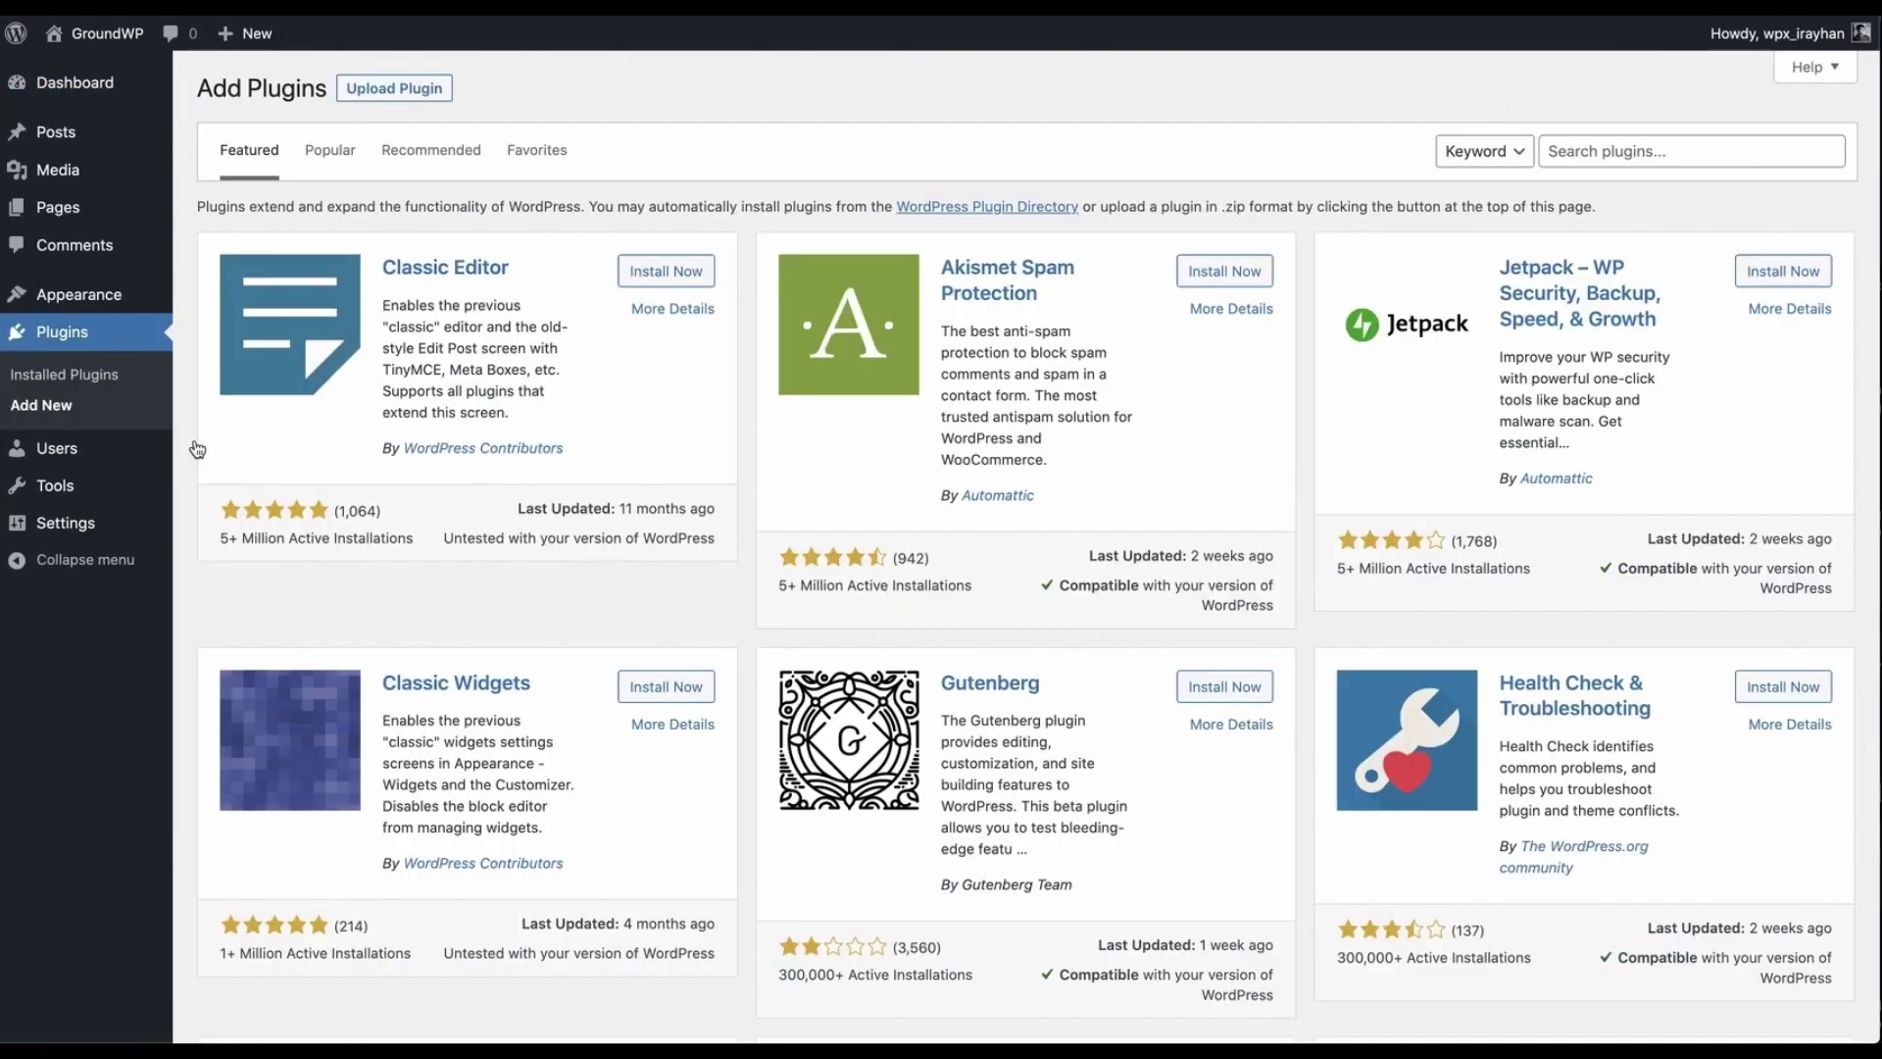
pyautogui.click(1593, 147)
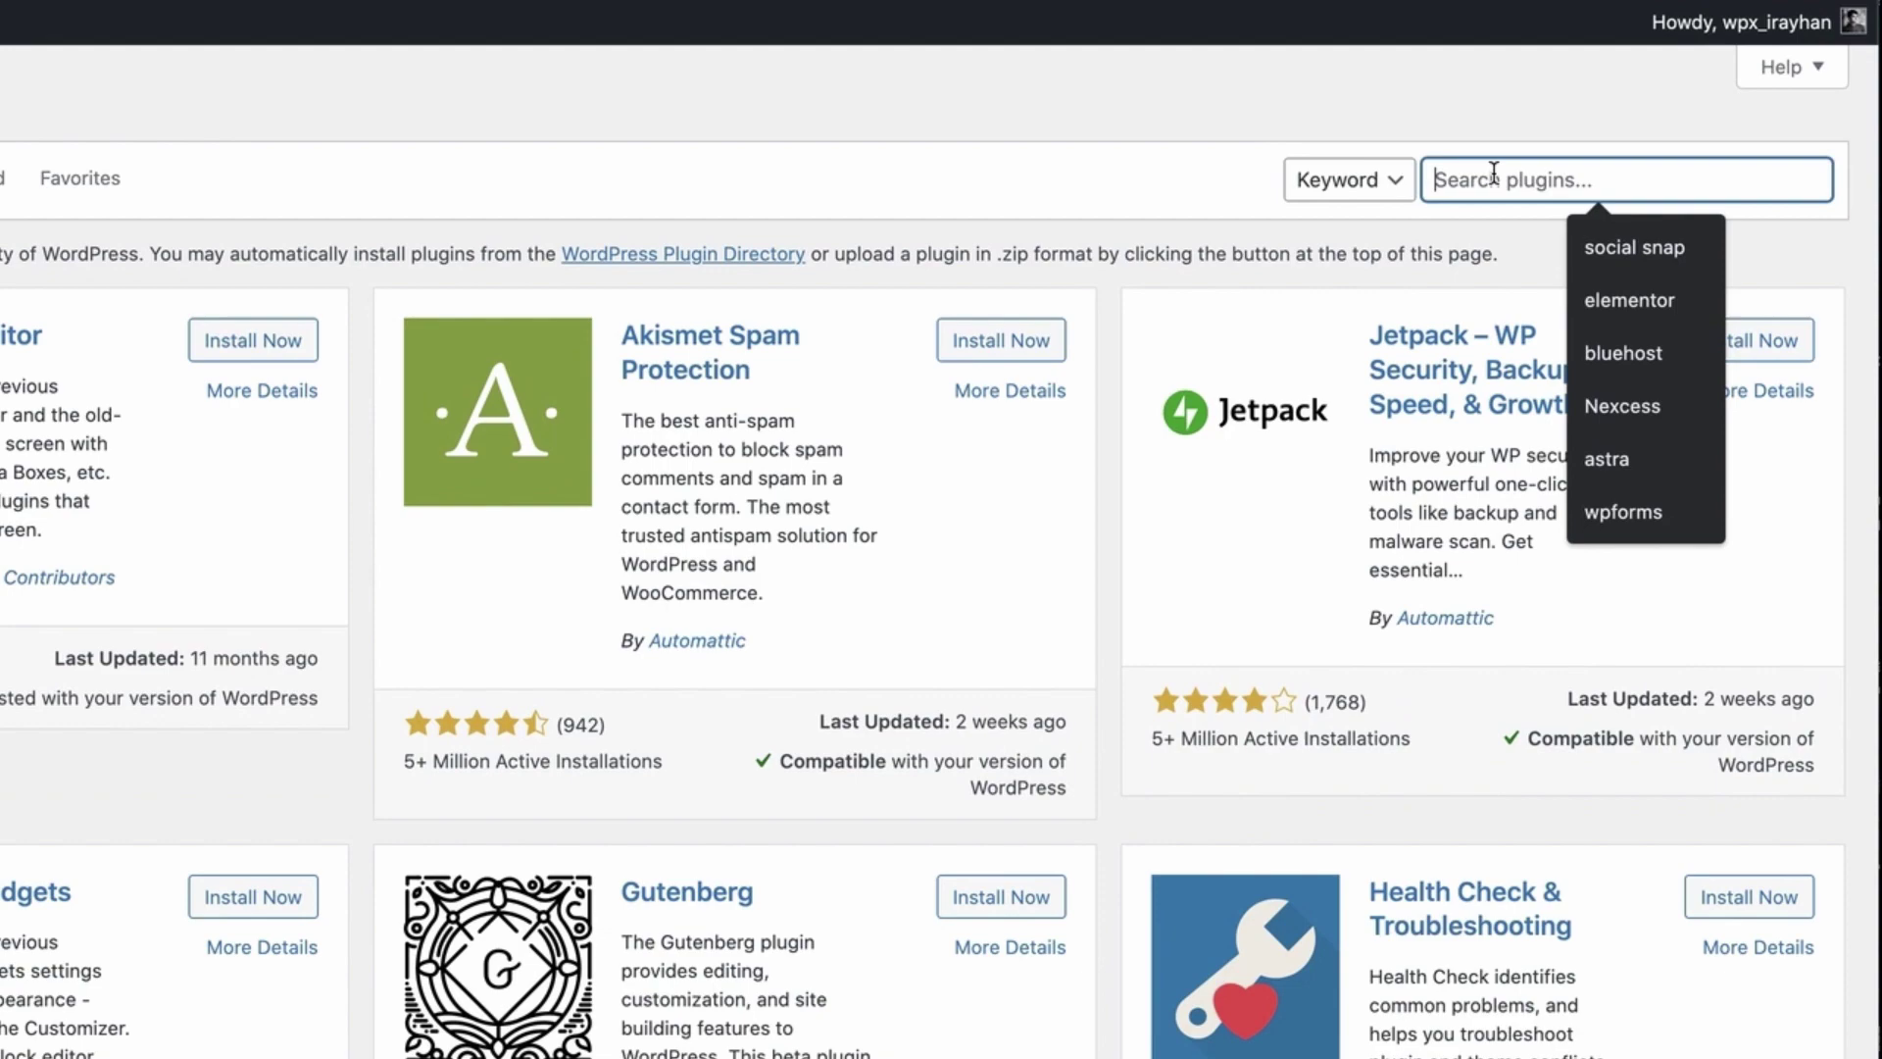
pyautogui.write('Ultimate Bl')
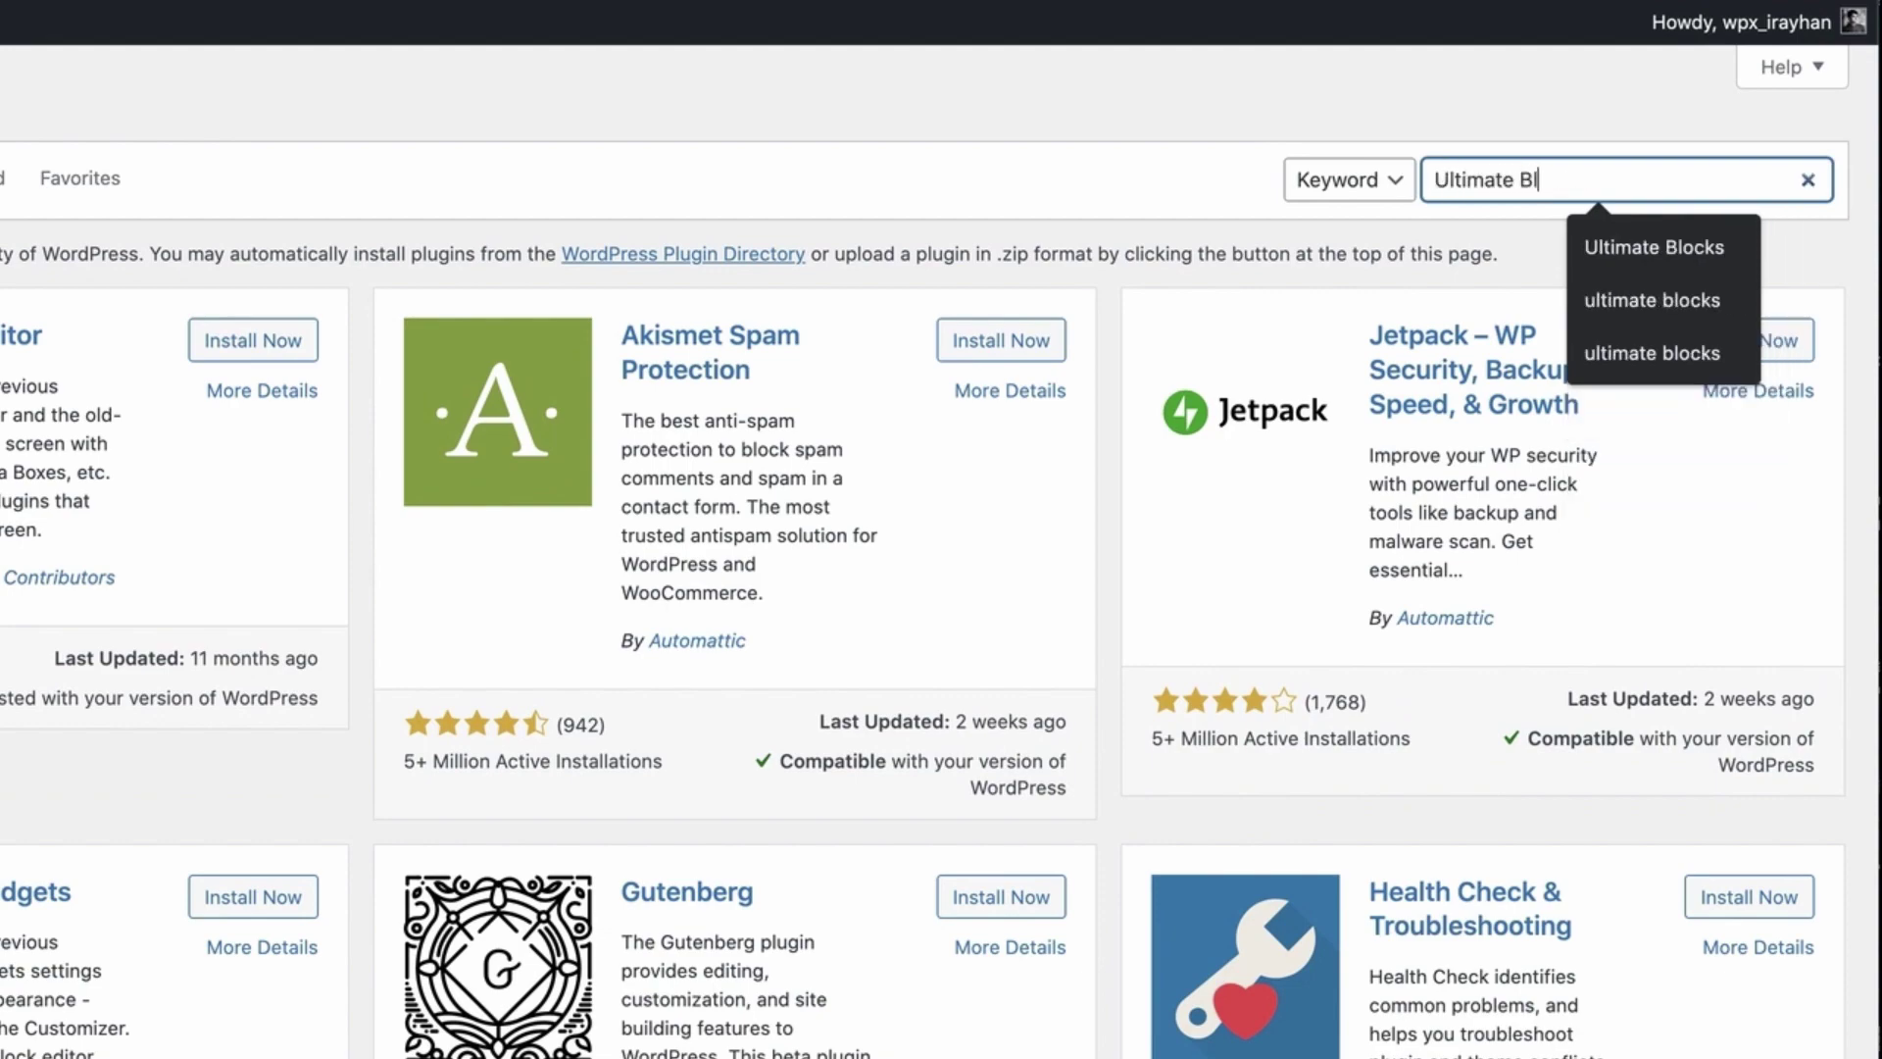
pyautogui.write('ocks')
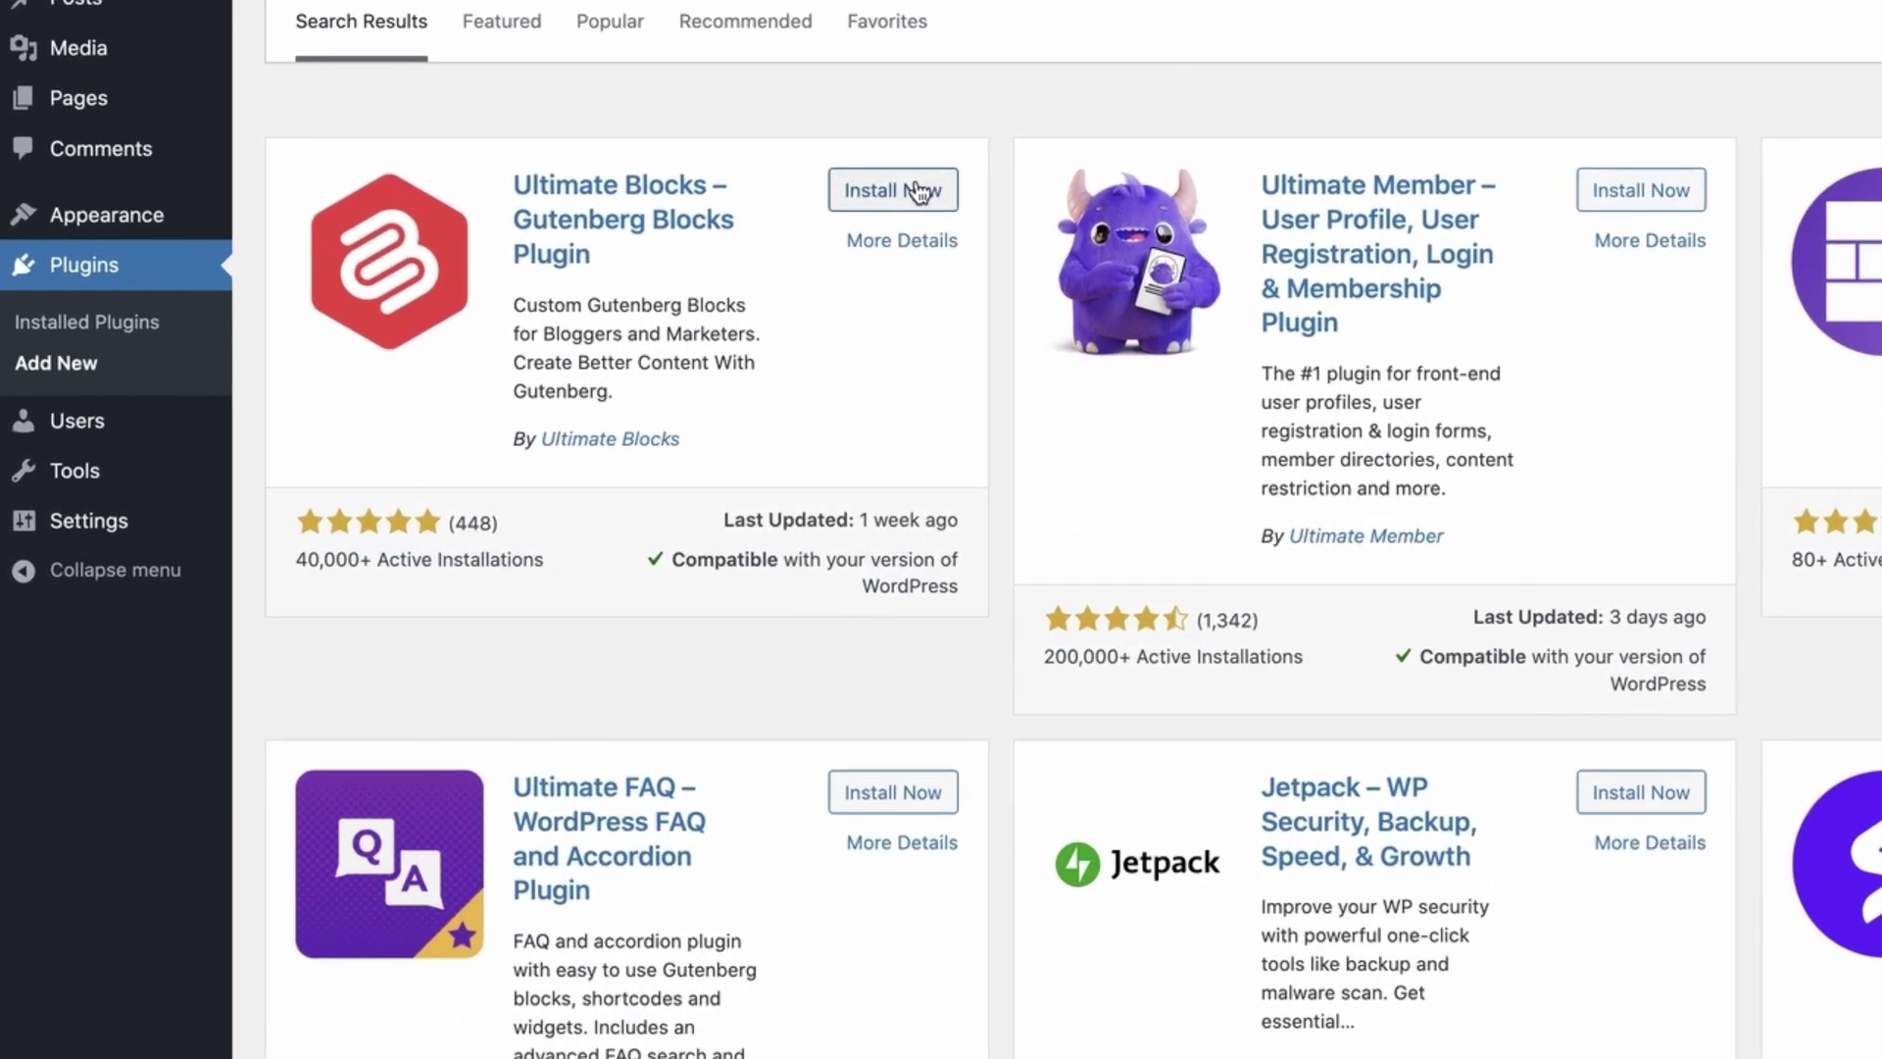
pyautogui.click(915, 192)
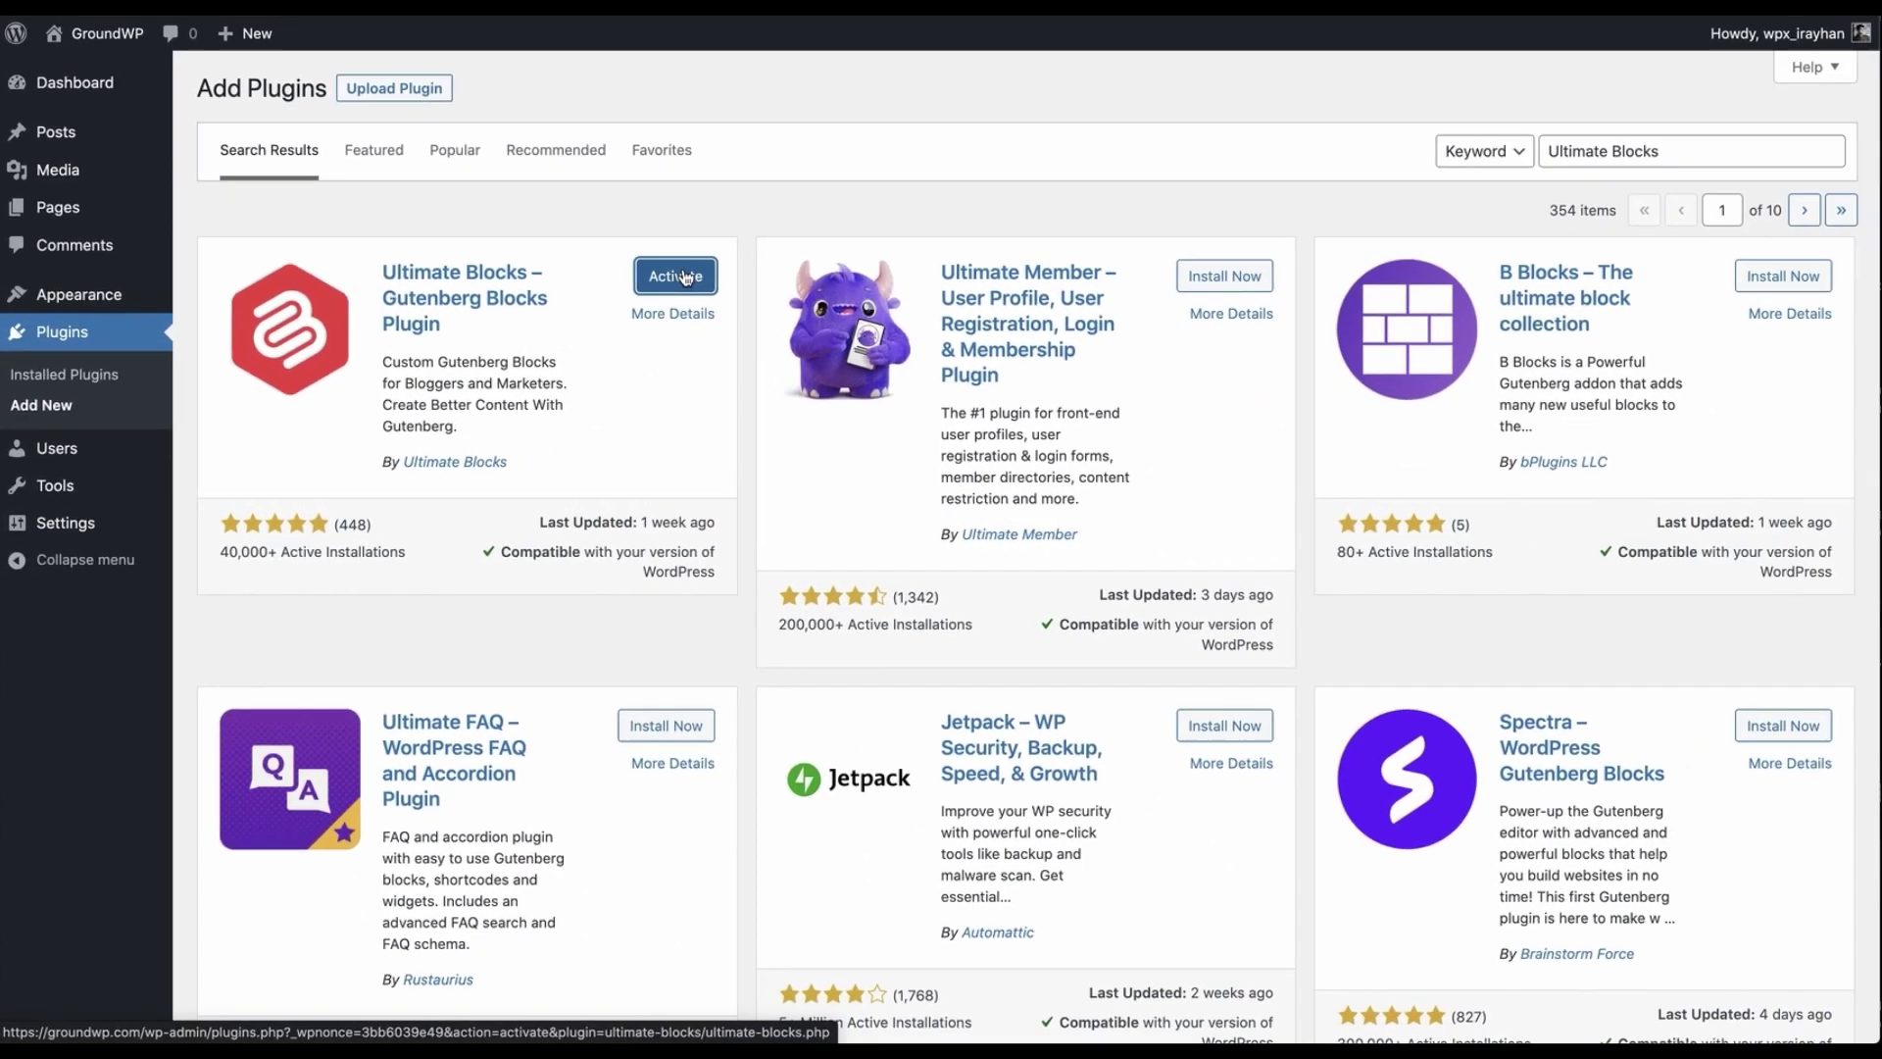
pyautogui.click(675, 277)
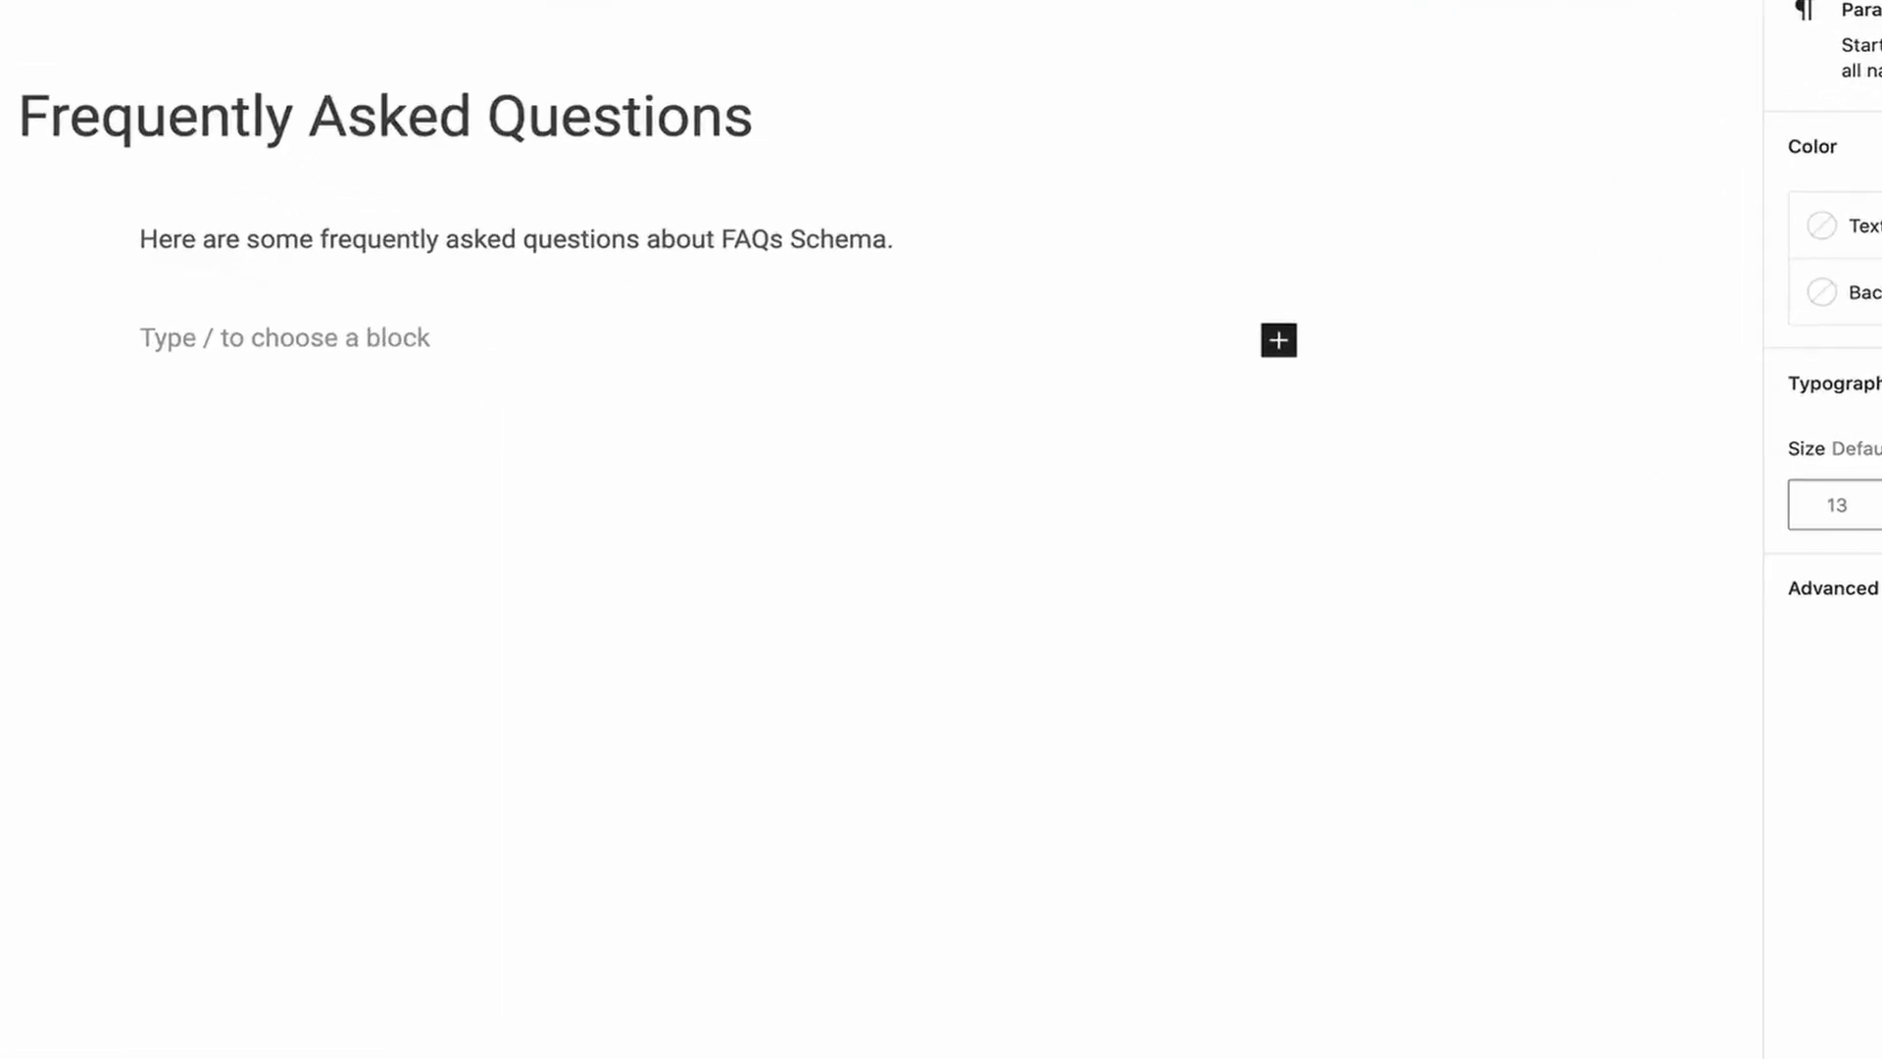
# - Insert a Content Toggle block and paste in the first question's answer
pyautogui.click(1277, 339)
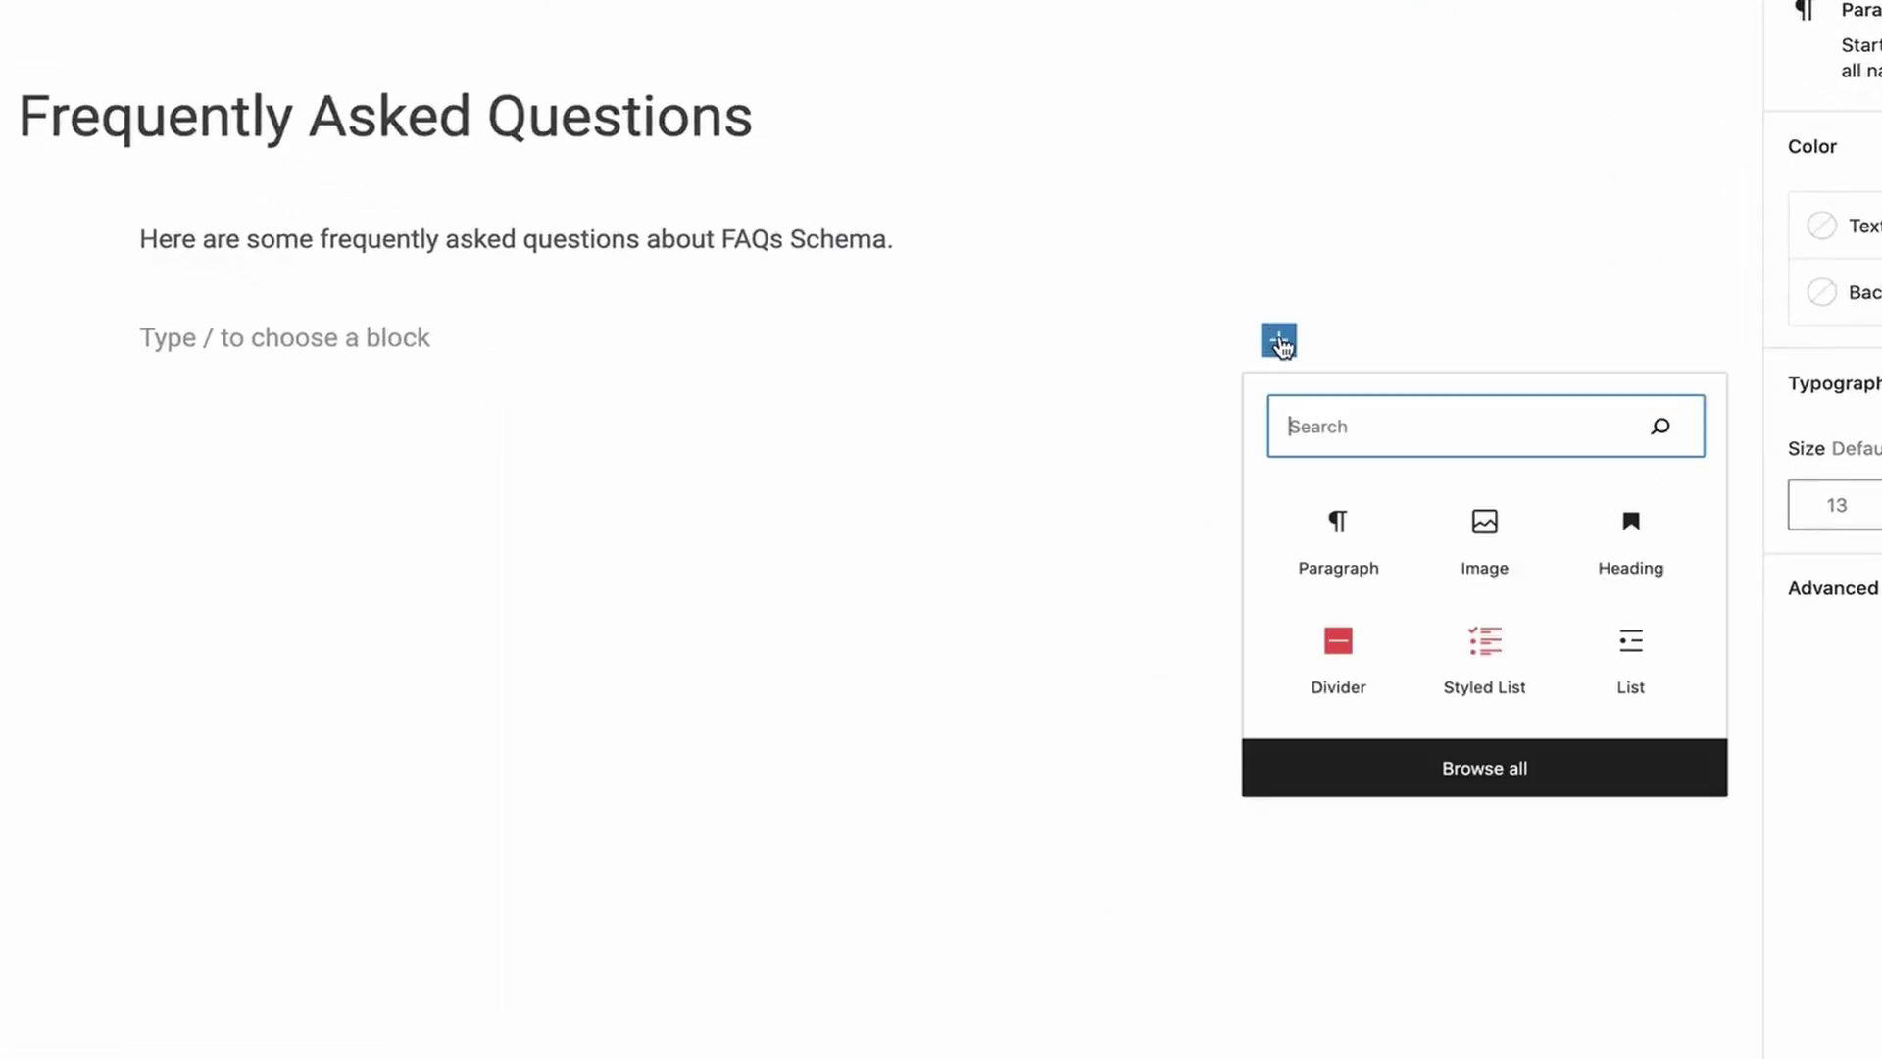
pyautogui.write('Cont')
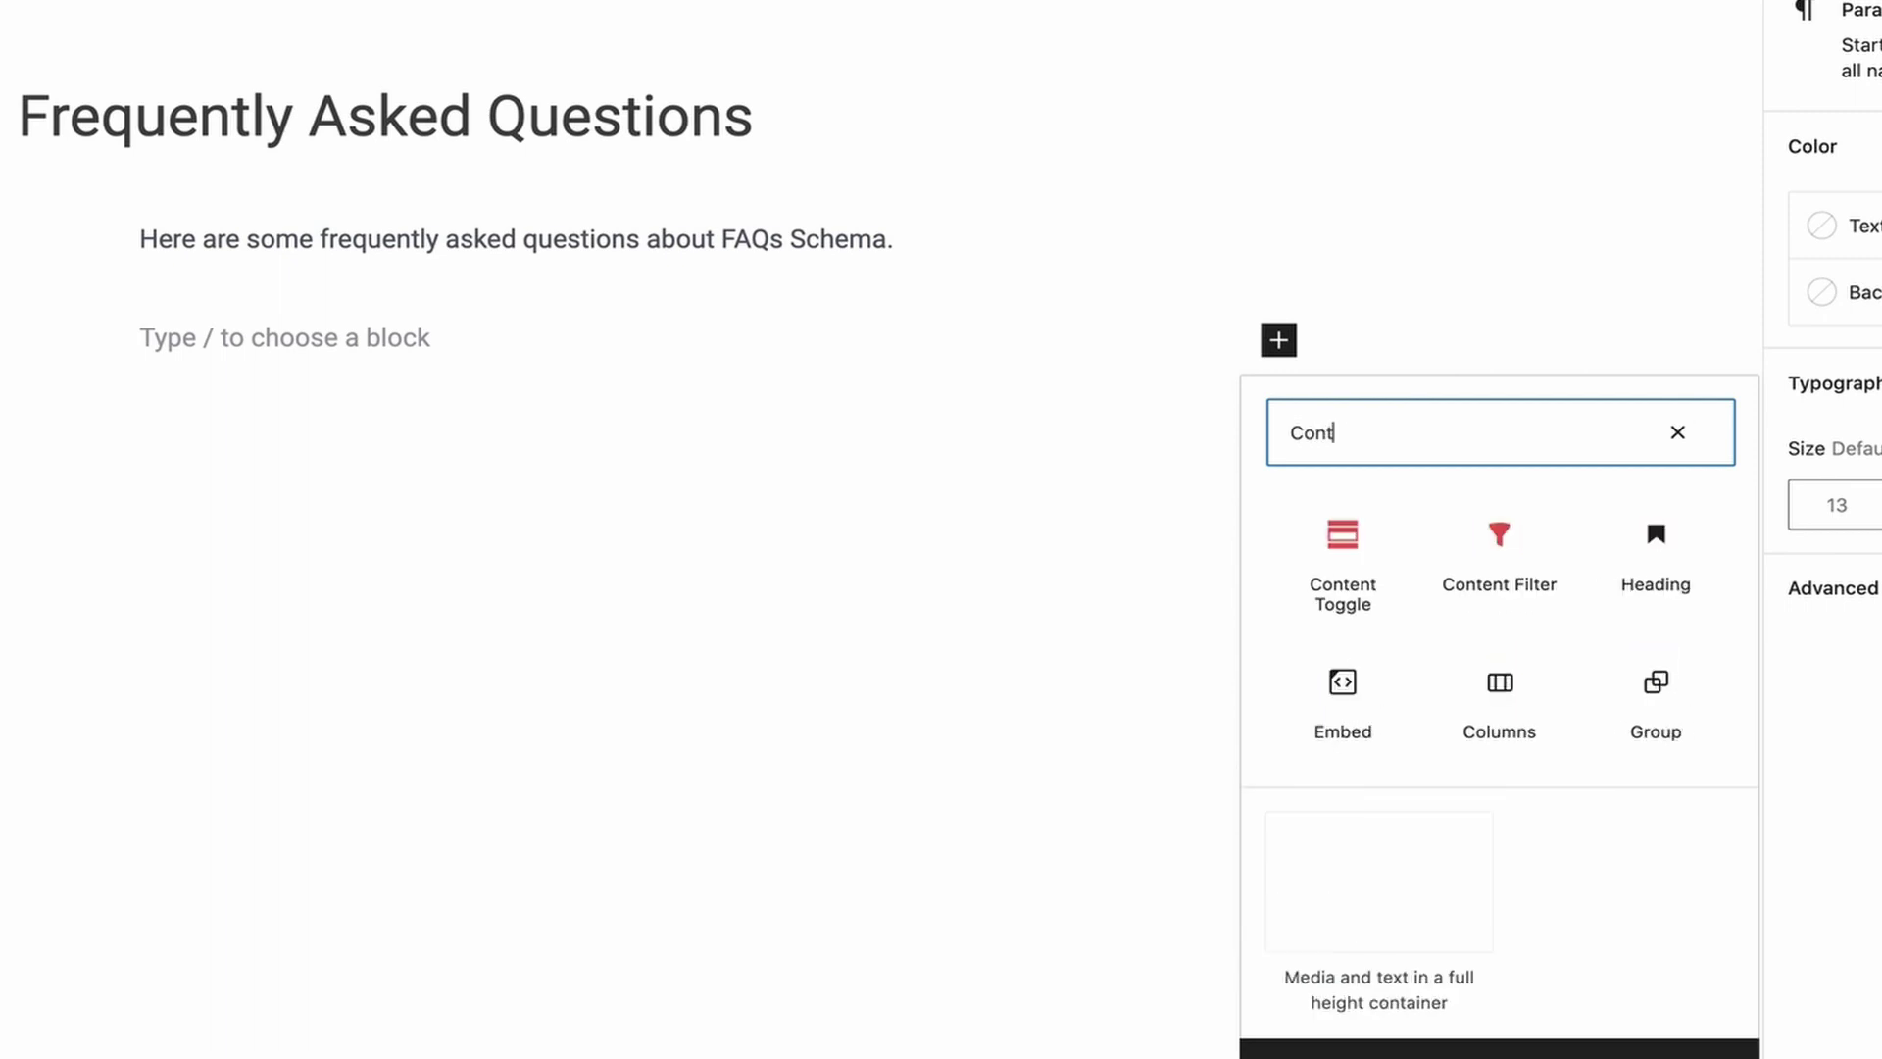
pyautogui.write('ent Toggle')
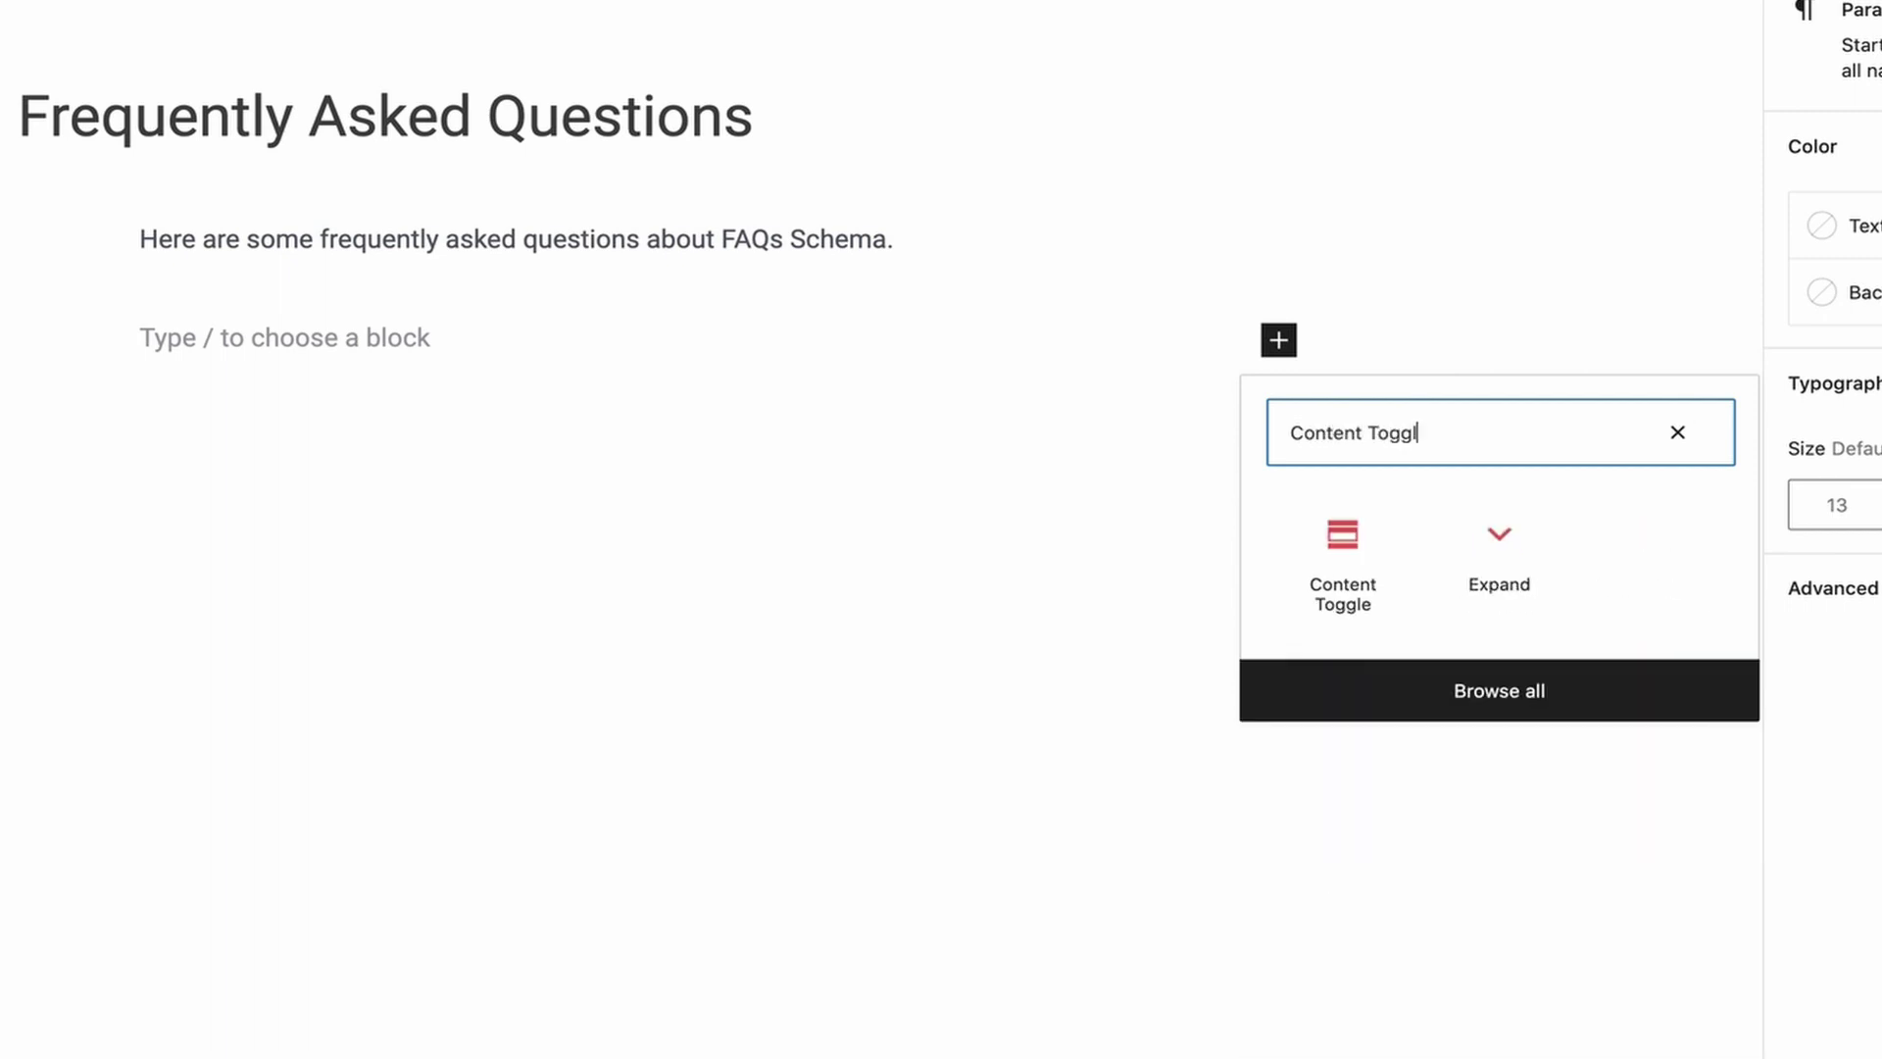
pyautogui.click(1314, 563)
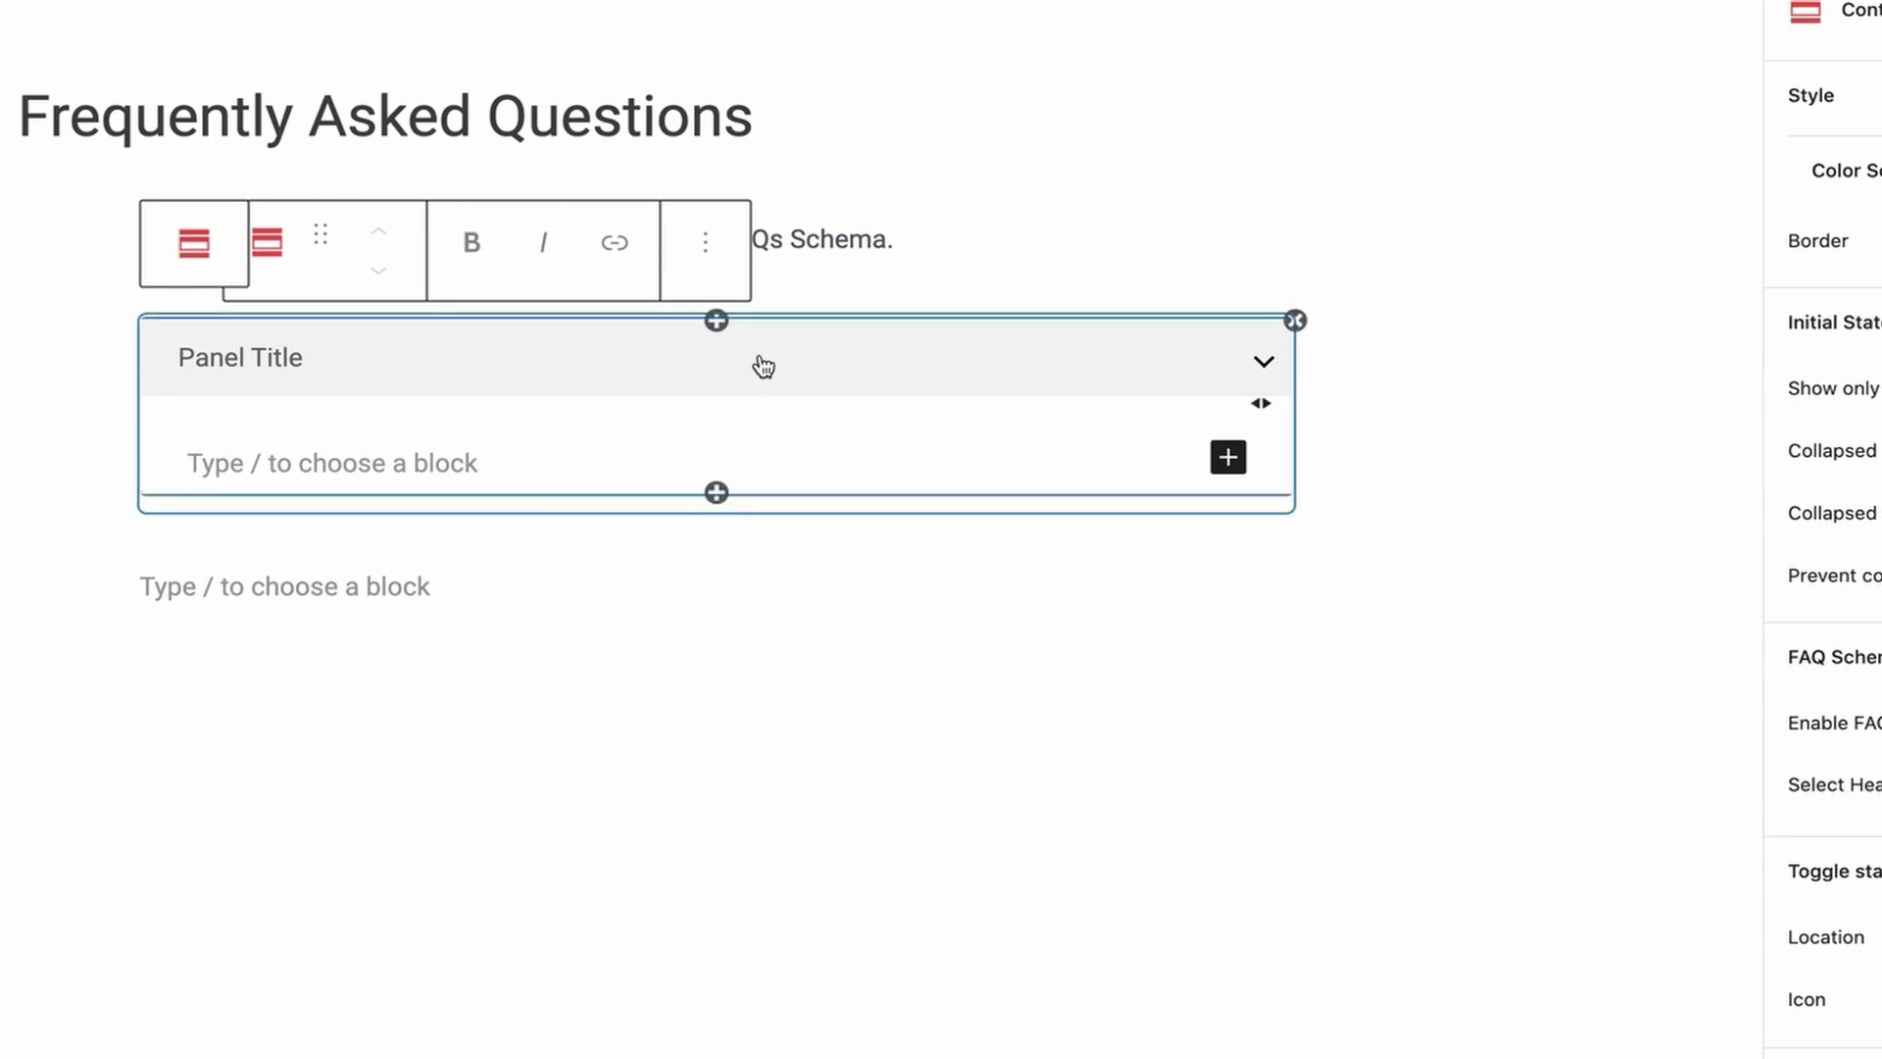
pyautogui.write('Which is the best FAQs Schema Plugin for WordPress?')
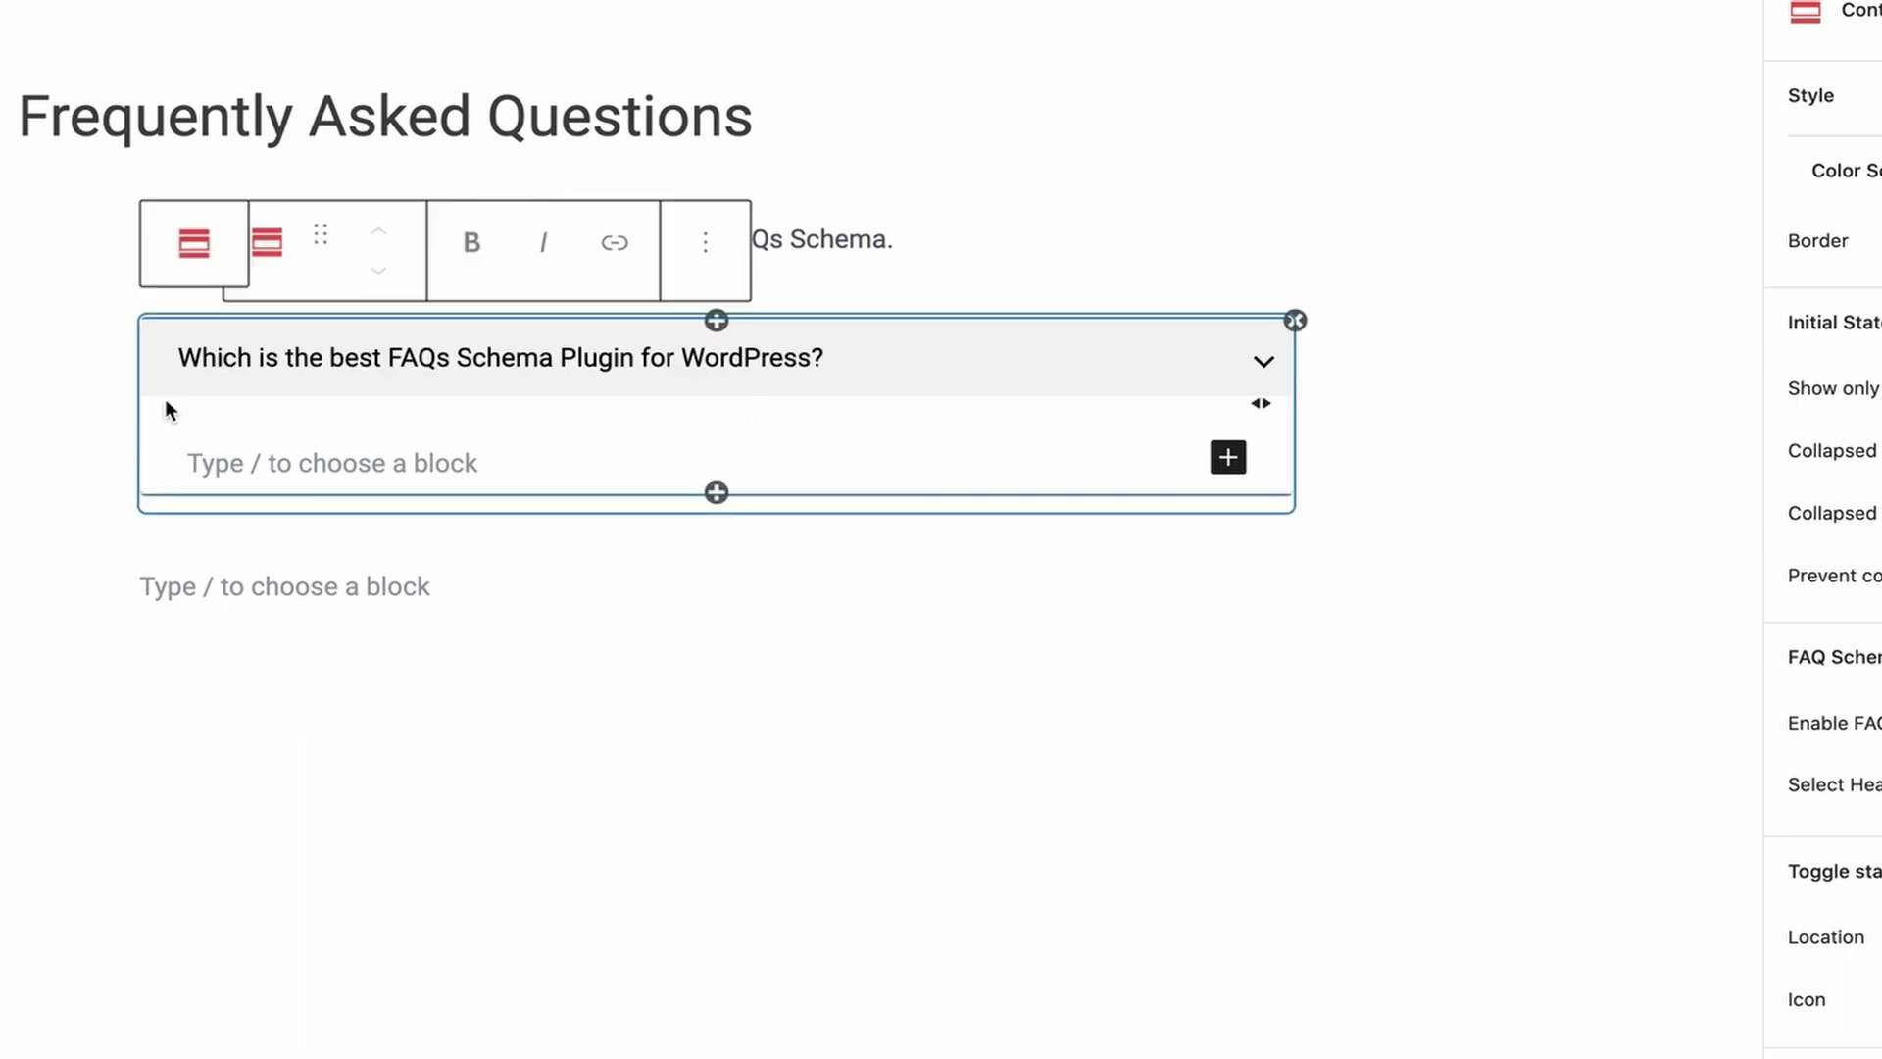
pyautogui.click(237, 461)
pyautogui.write('There’s no straightforward answer. It depends on your requirements. If you are using the Gutenberg editor, you can use the Ultimate Blocks plugin. You can also use SEO plugins like Rank Math or Yoast for adding FAQ Schema.')
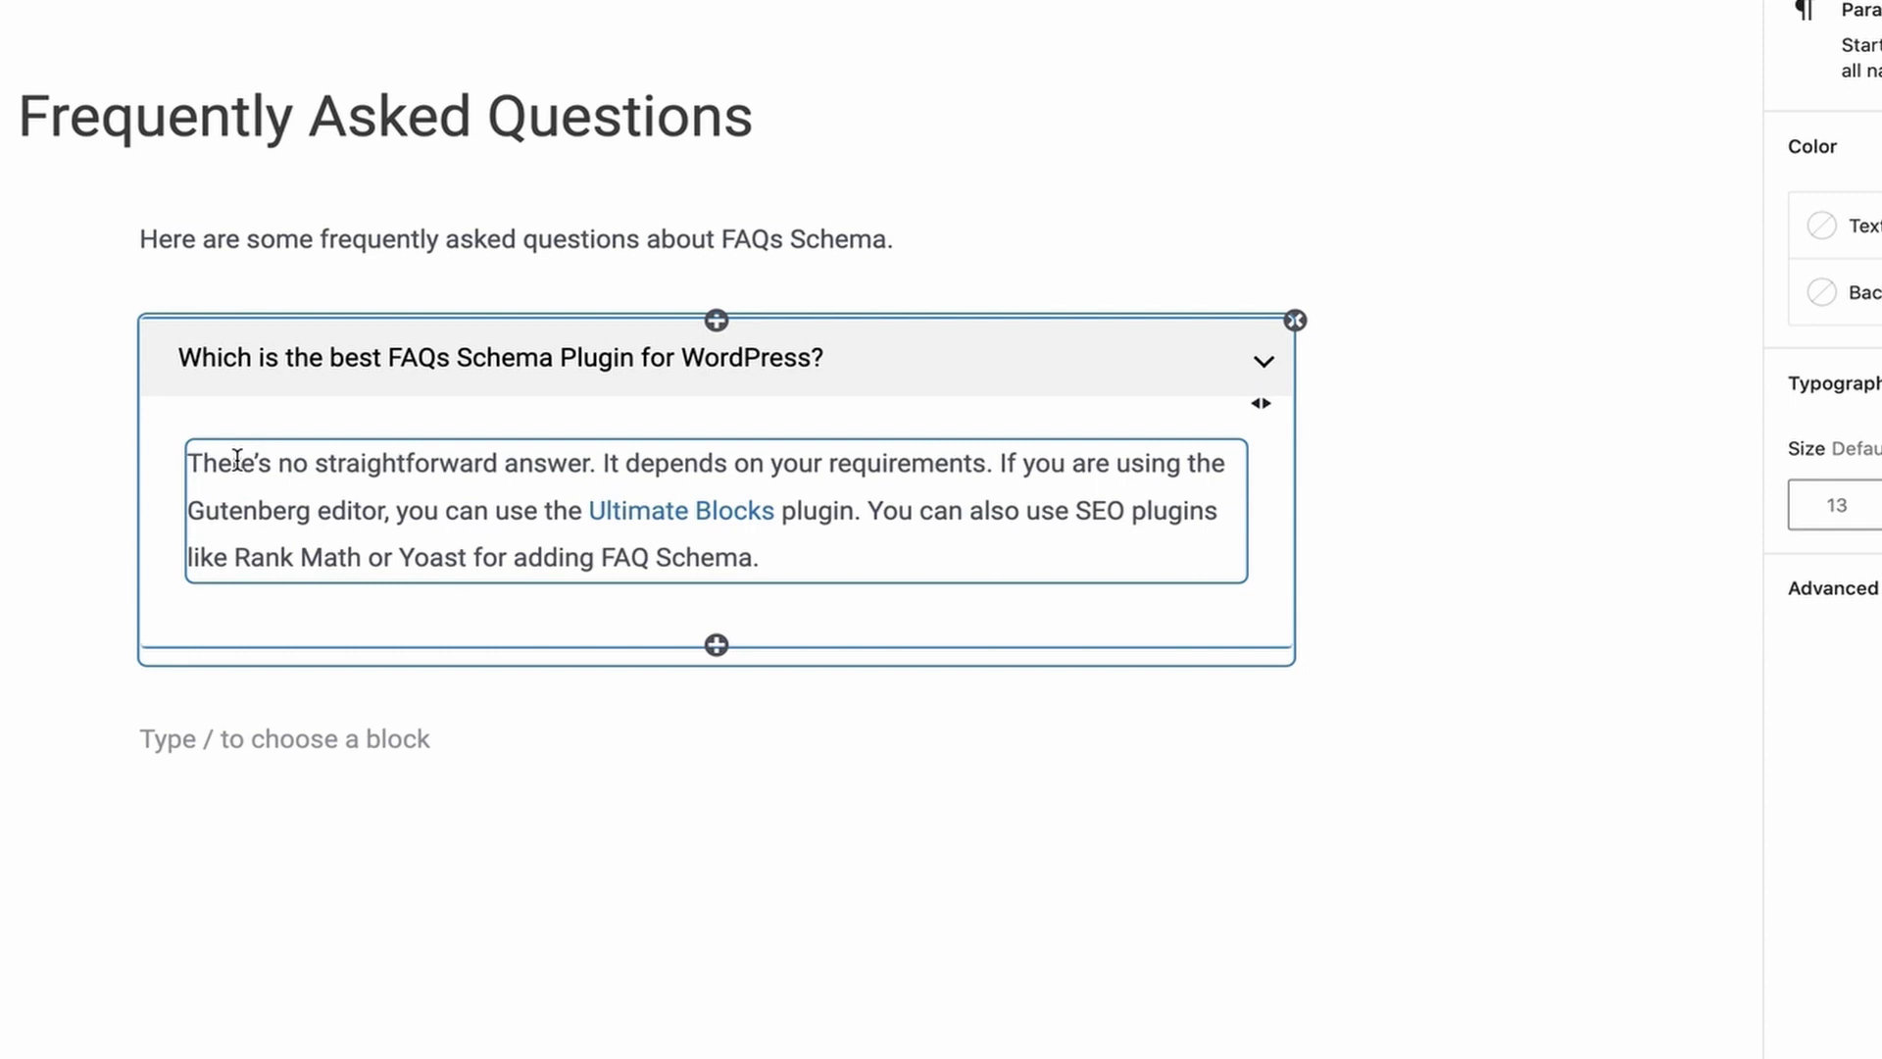
# - Add a second FAQ panel with its question and answer
pyautogui.click(717, 644)
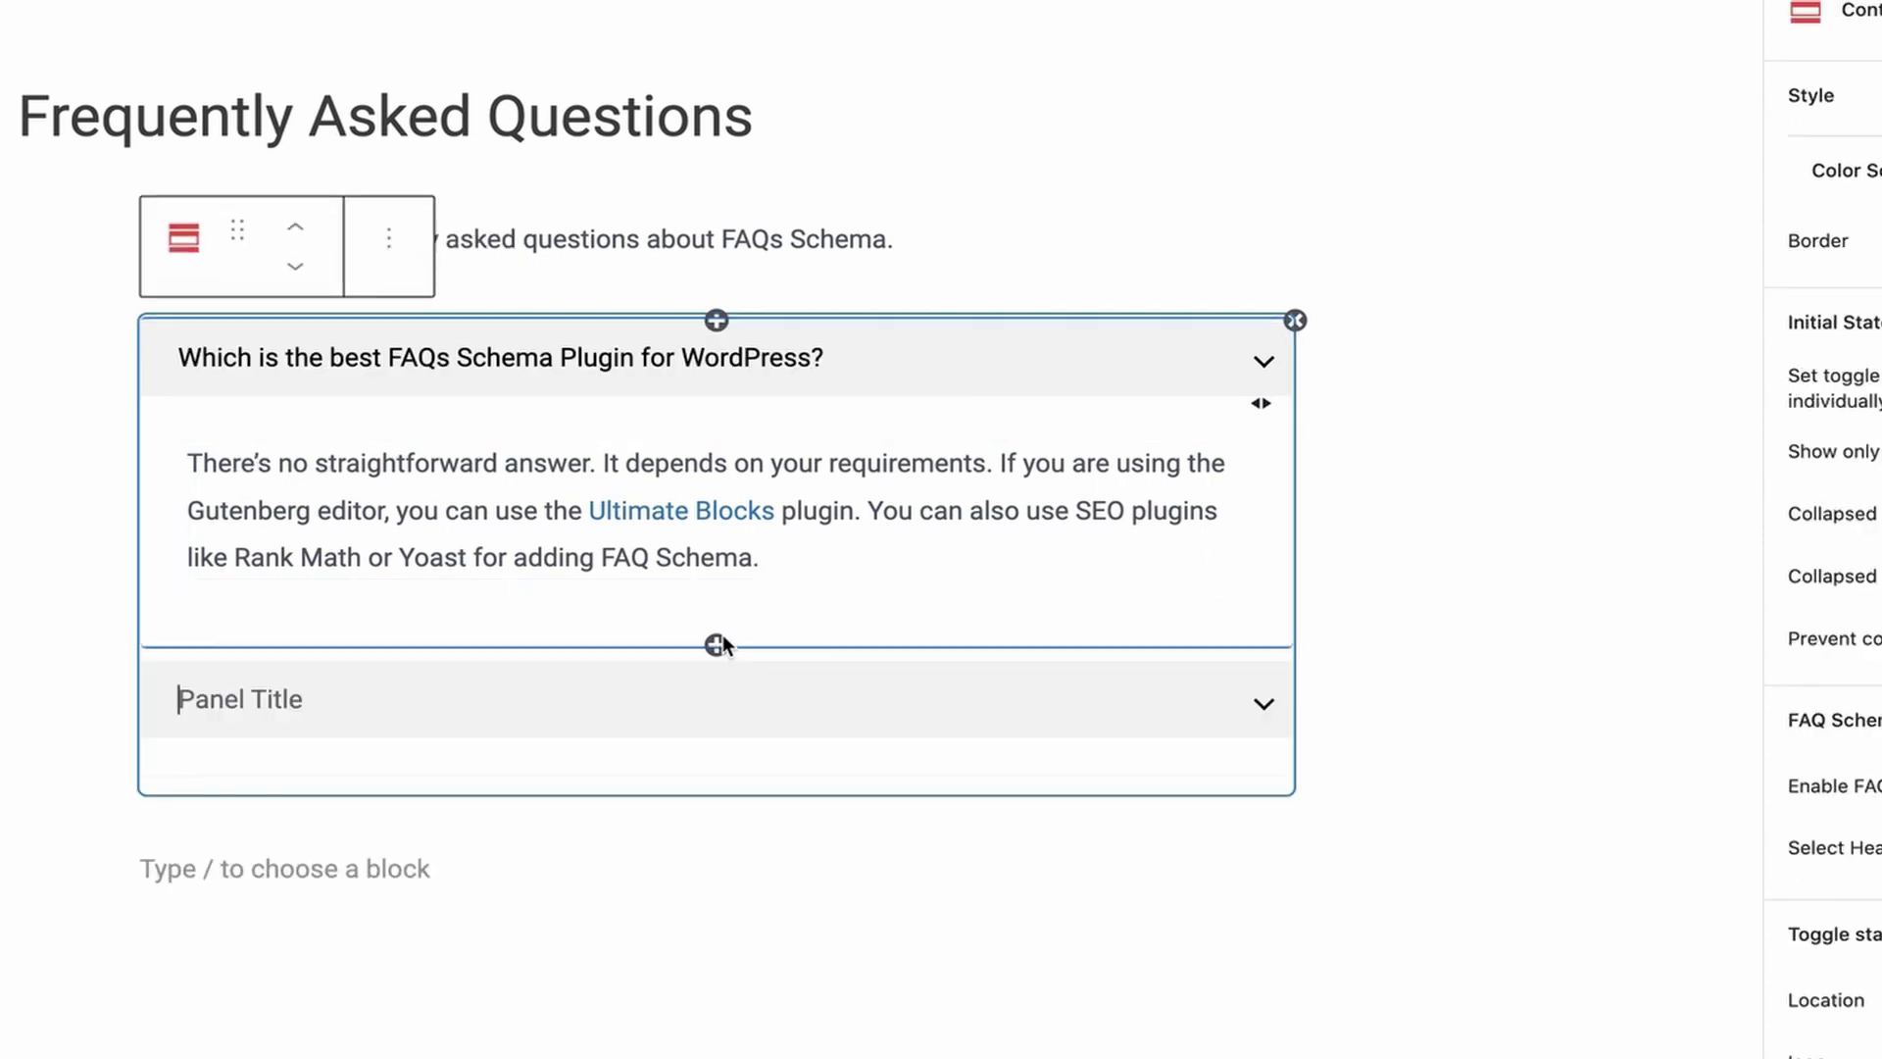
pyautogui.click(662, 708)
pyautogui.write('Why is Google not showing FAQs in the SERPs?')
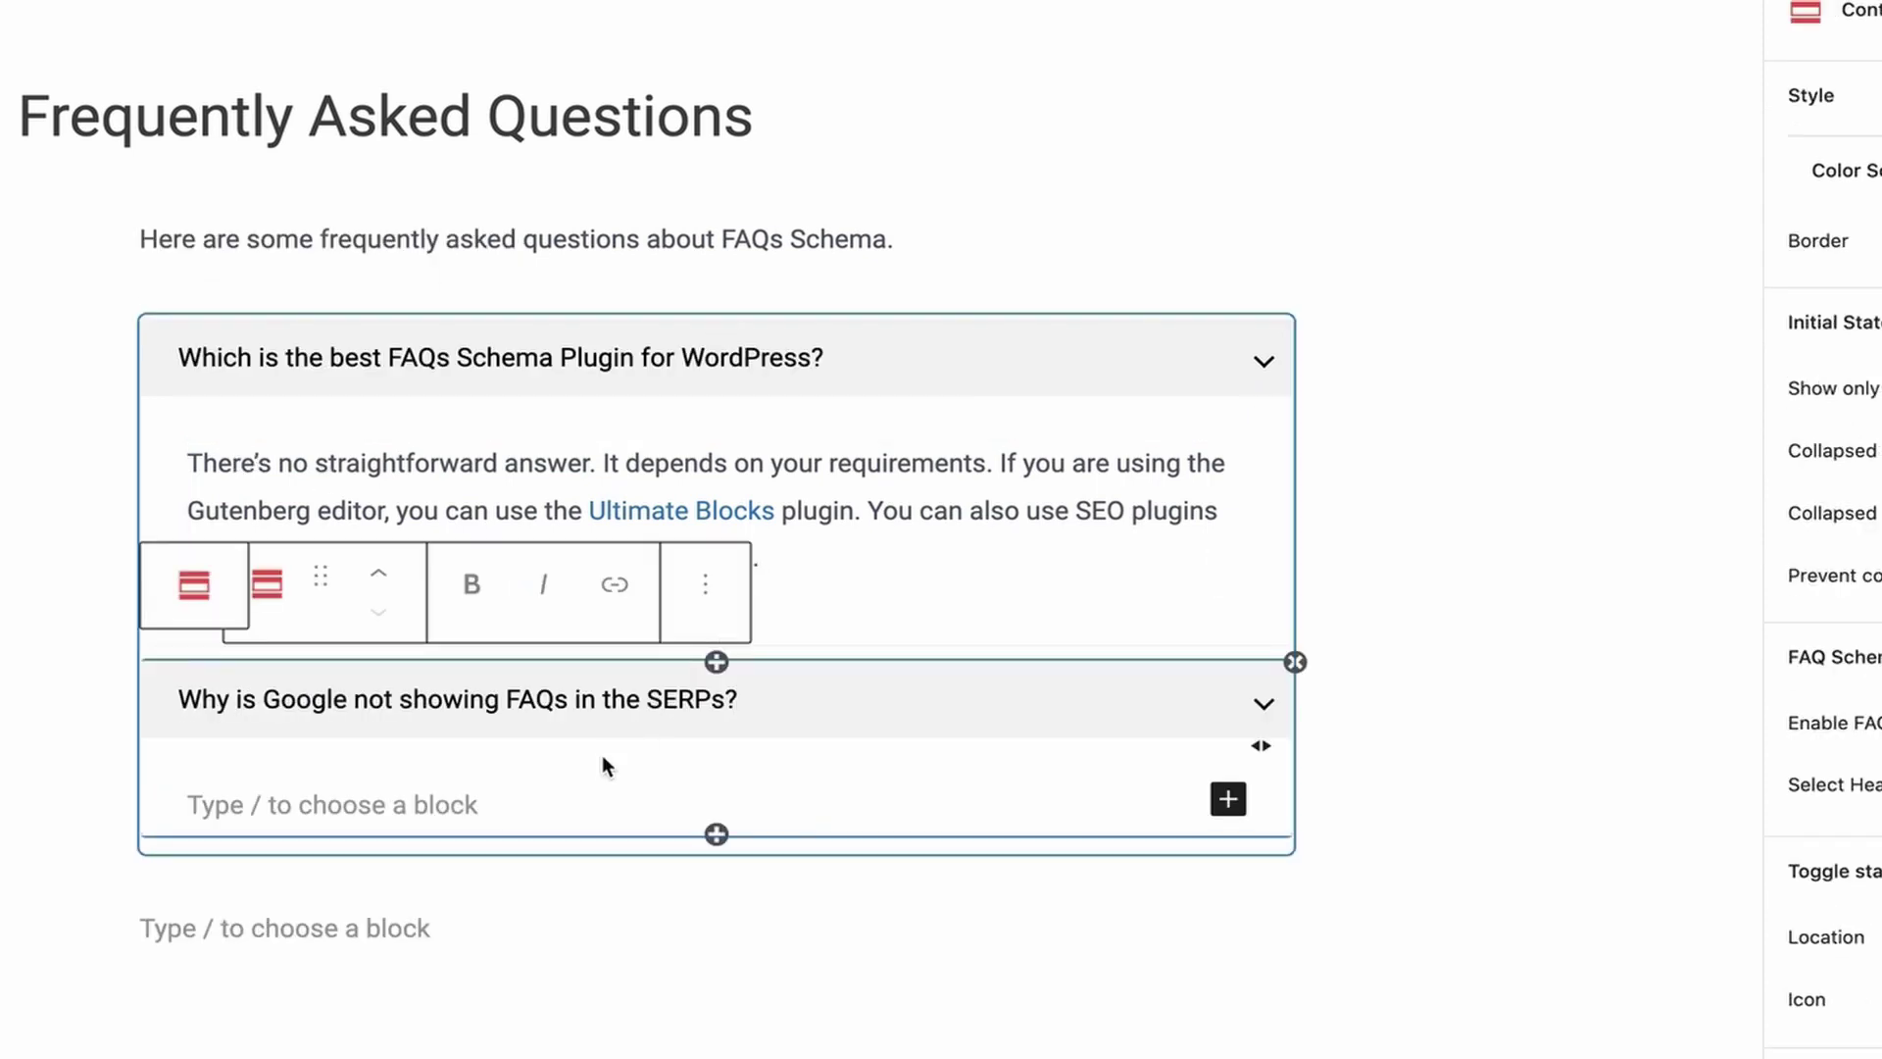
pyautogui.click(642, 805)
pyautogui.write('It’s up to Google whether they will be showing the FAQs in SERPs or not (even though you have the correct FAQ rich snippets. If it happens, you have nothing to do.')
# - Add a third FAQ panel with its question and answer
pyautogui.click(716, 925)
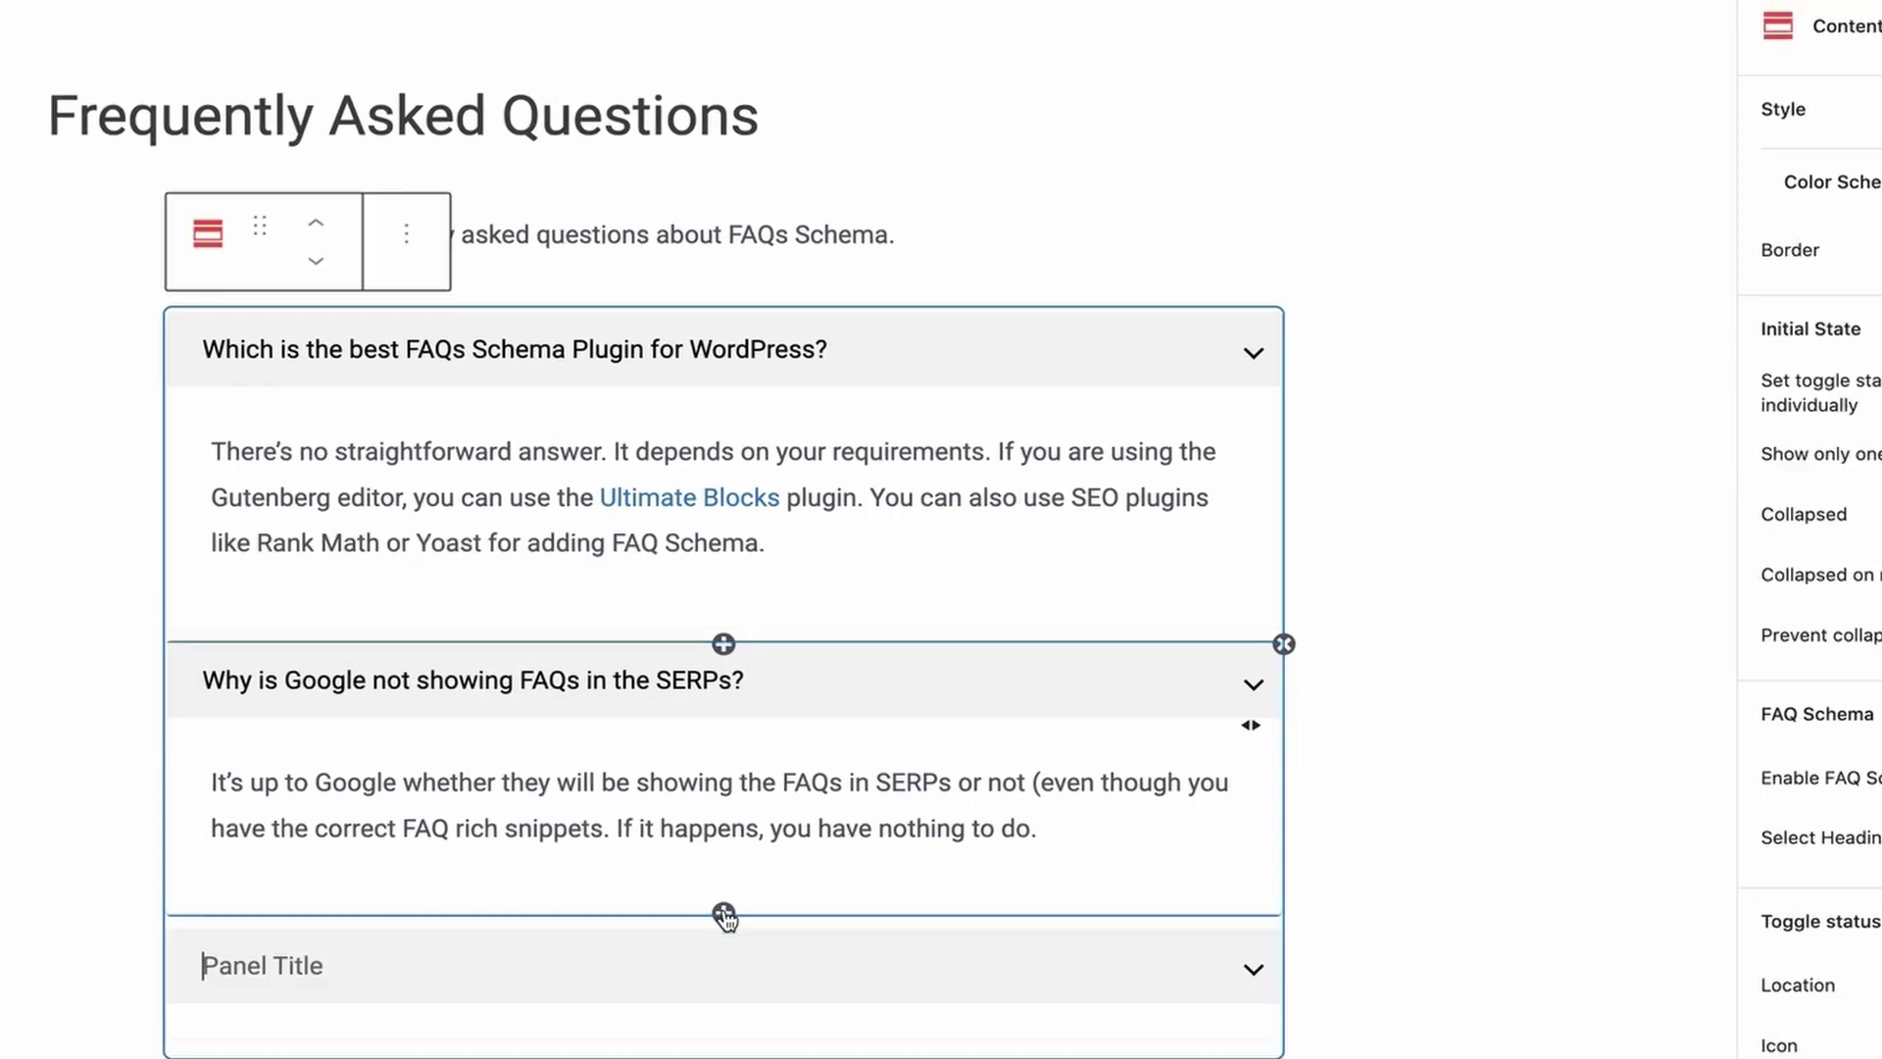
pyautogui.write('How can I test my FAQs Schema?')
pyautogui.click(485, 835)
pyautogui.write('You can test your FAQ Schema in Google Structured Data Testing Tool.')
pyautogui.click(1261, 908)
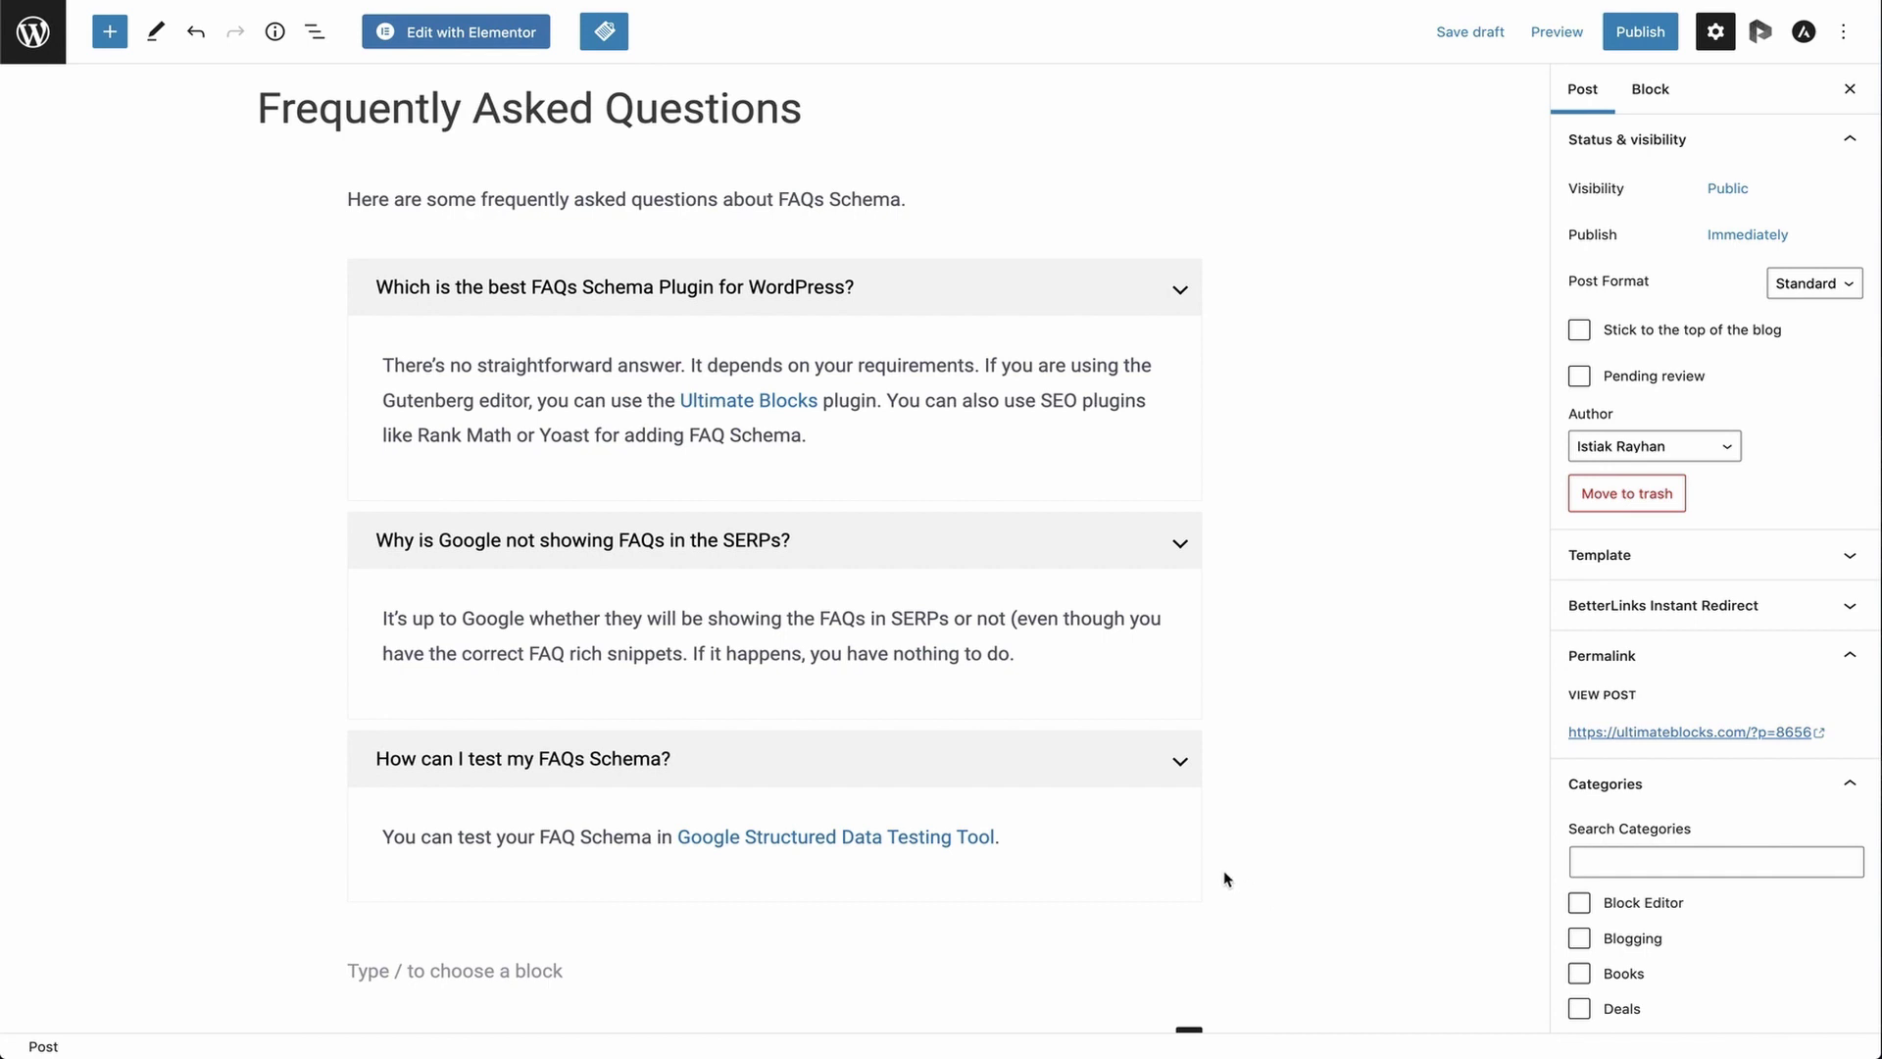
# - Enable FAQ Schema on the Content Toggle panel and preview the post in a new tab
pyautogui.click(1188, 845)
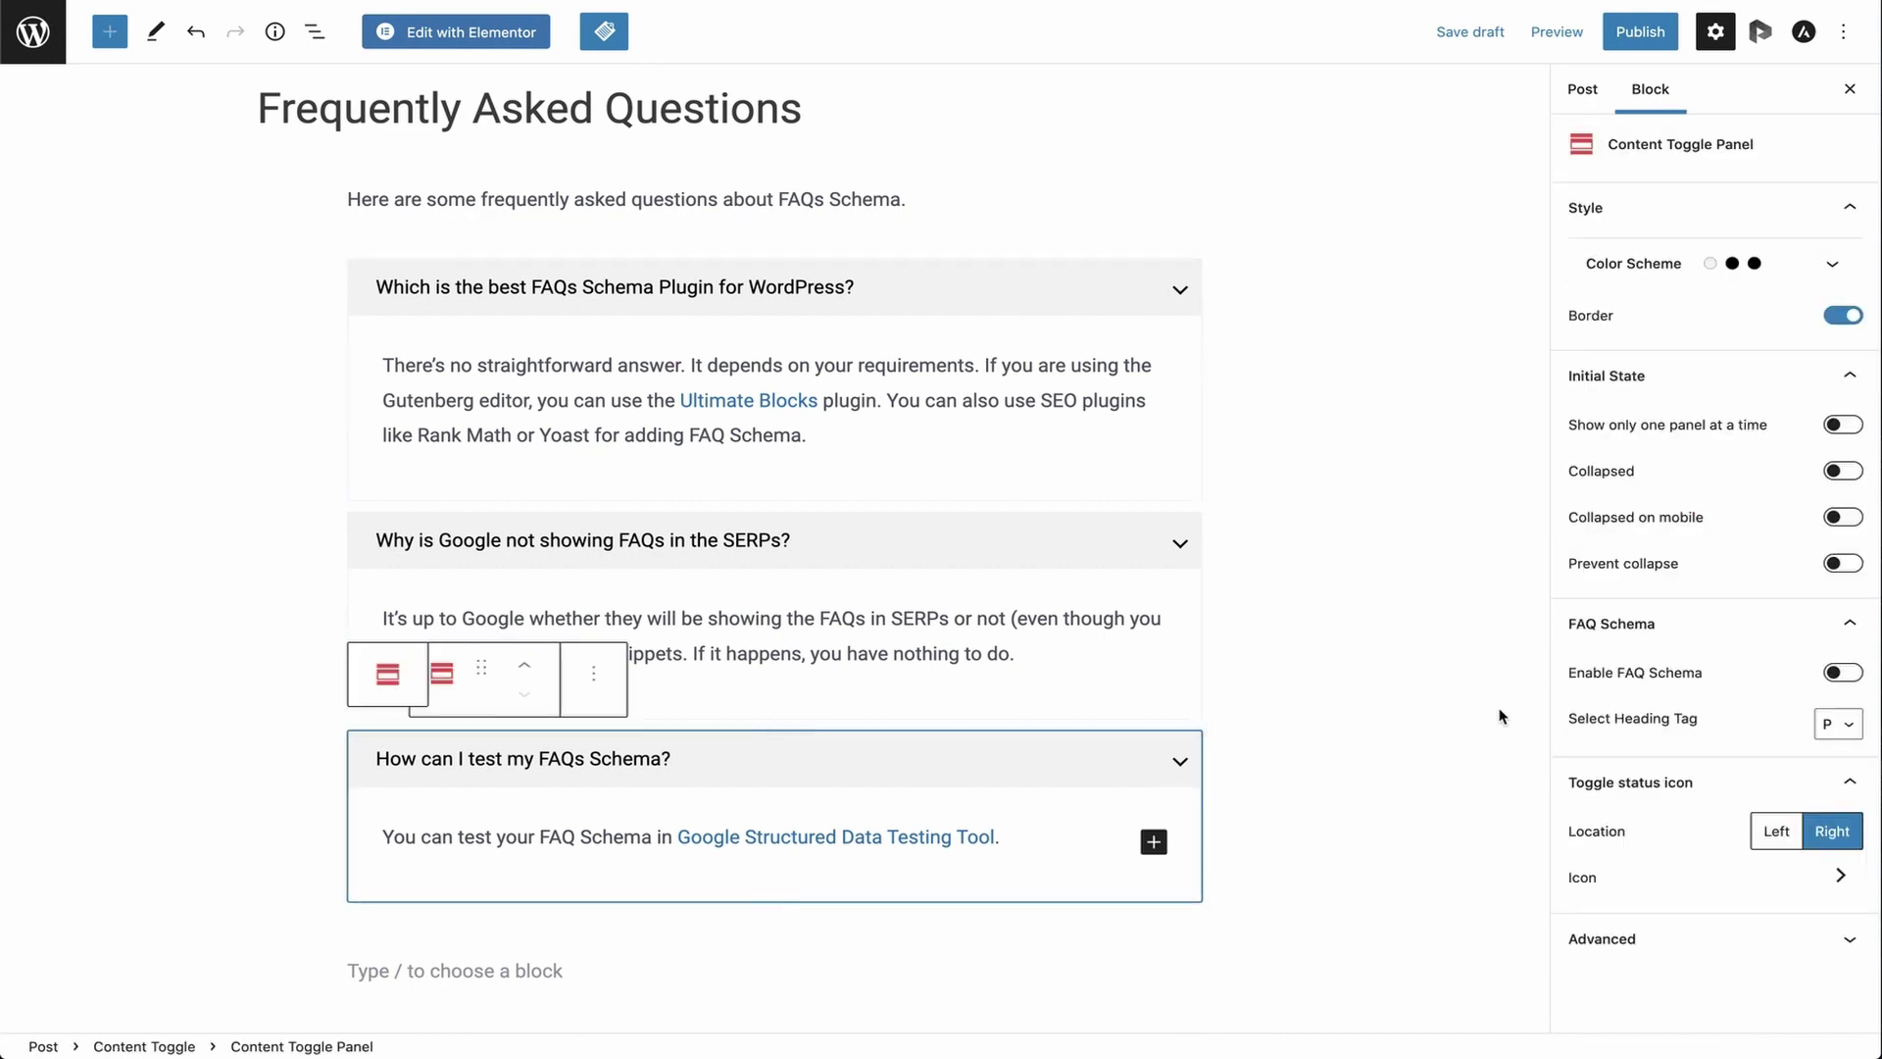
pyautogui.click(1842, 673)
pyautogui.click(1558, 32)
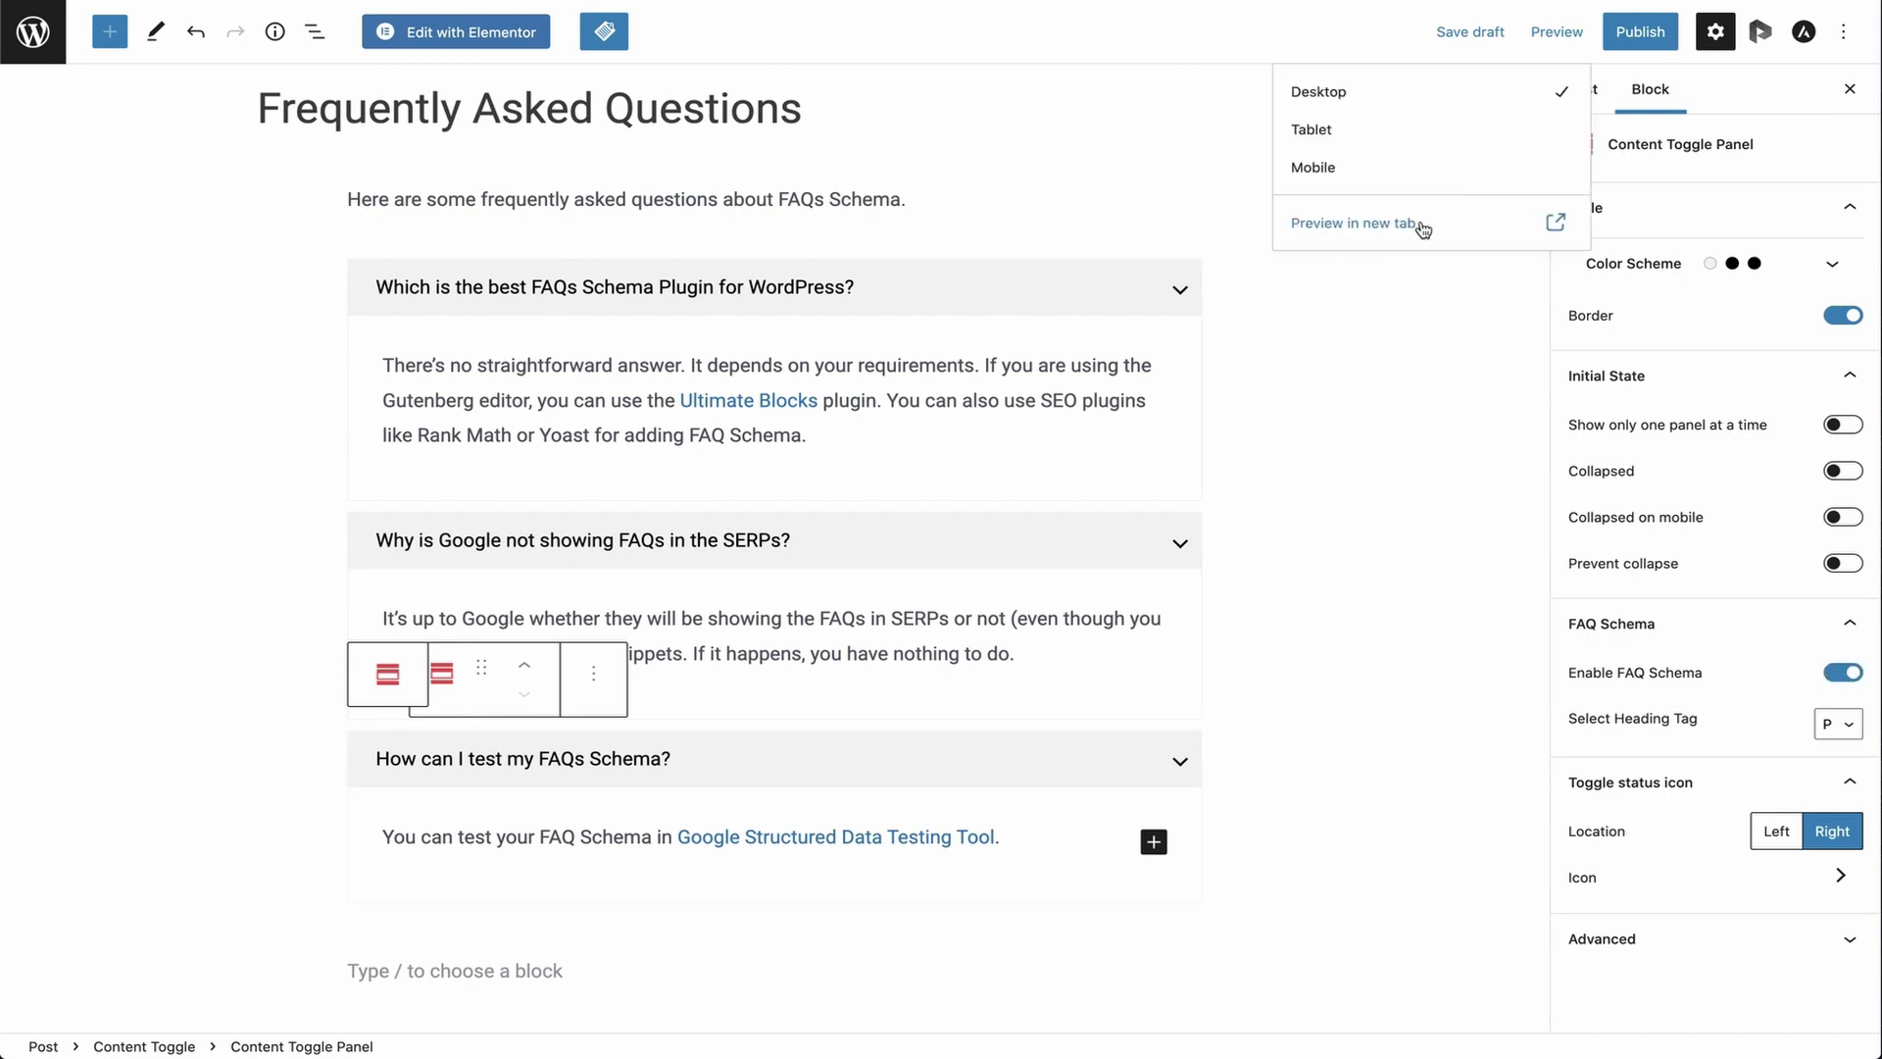
pyautogui.click(1418, 224)
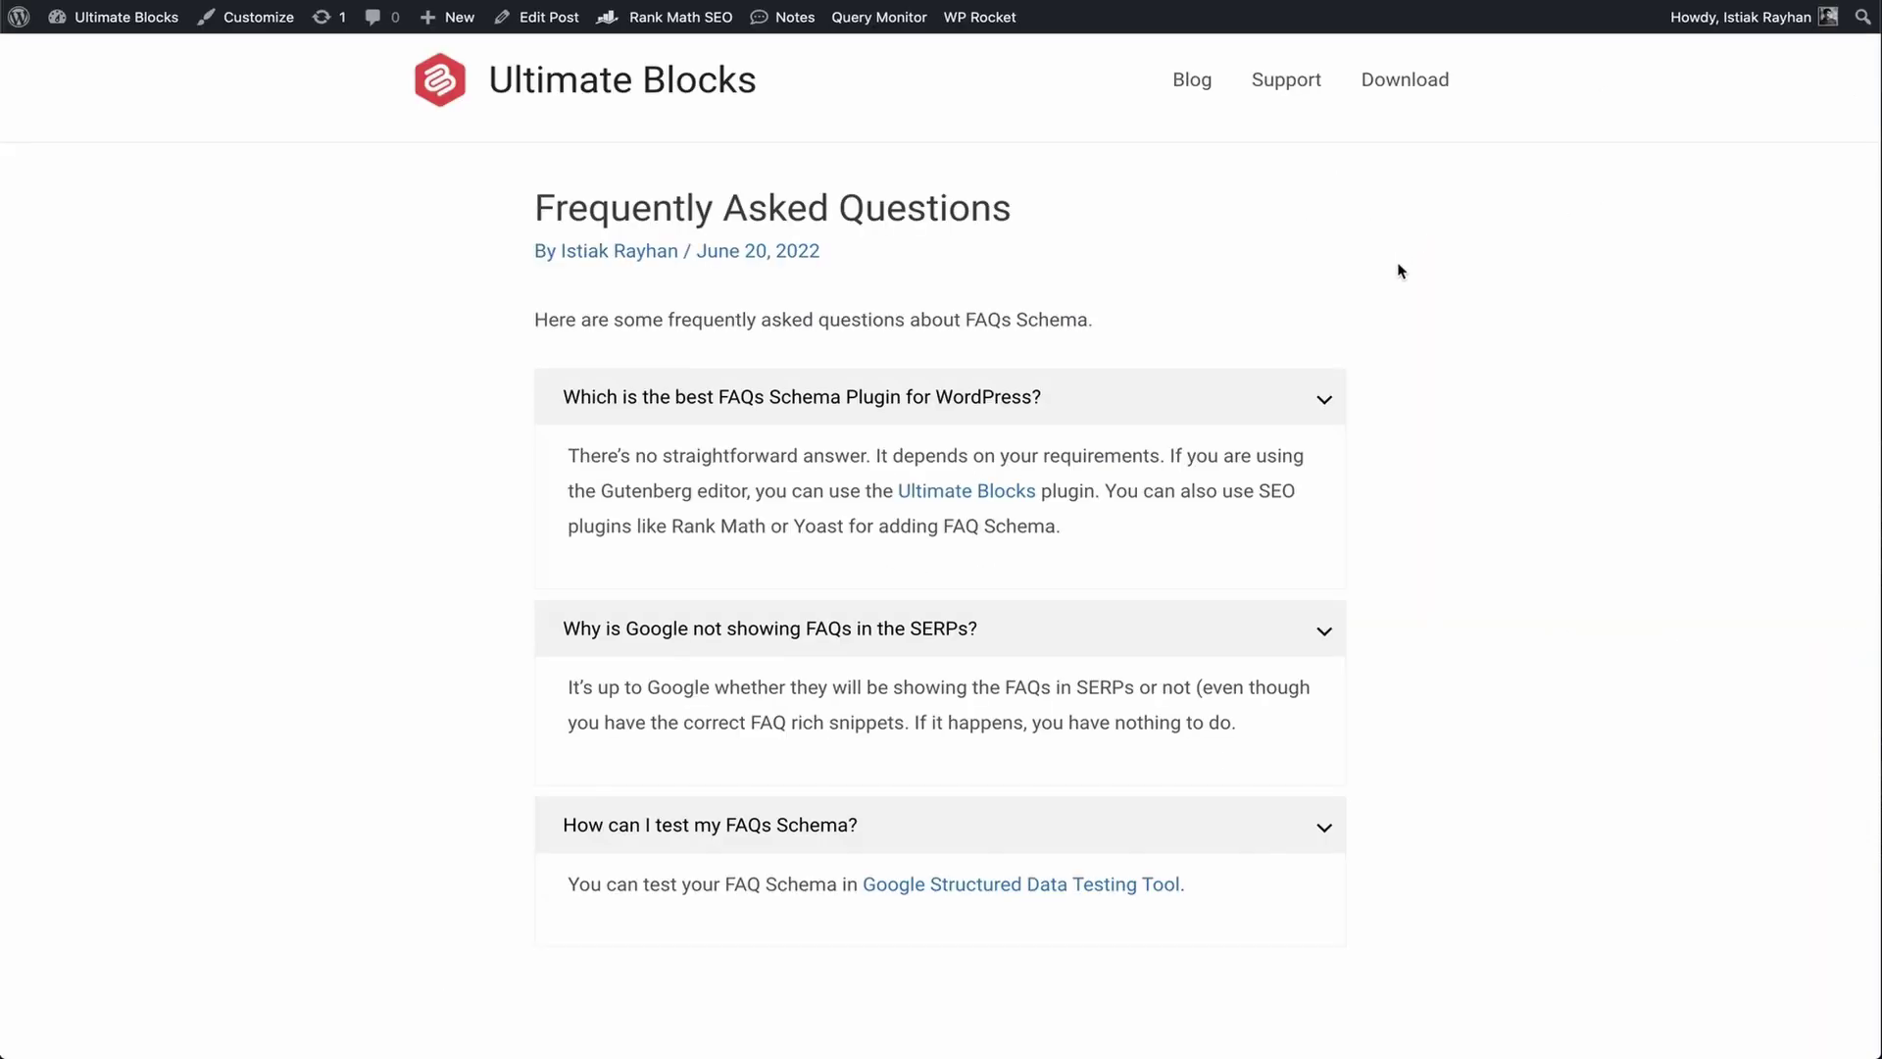
pyautogui.scroll(-1, 1396, 272)
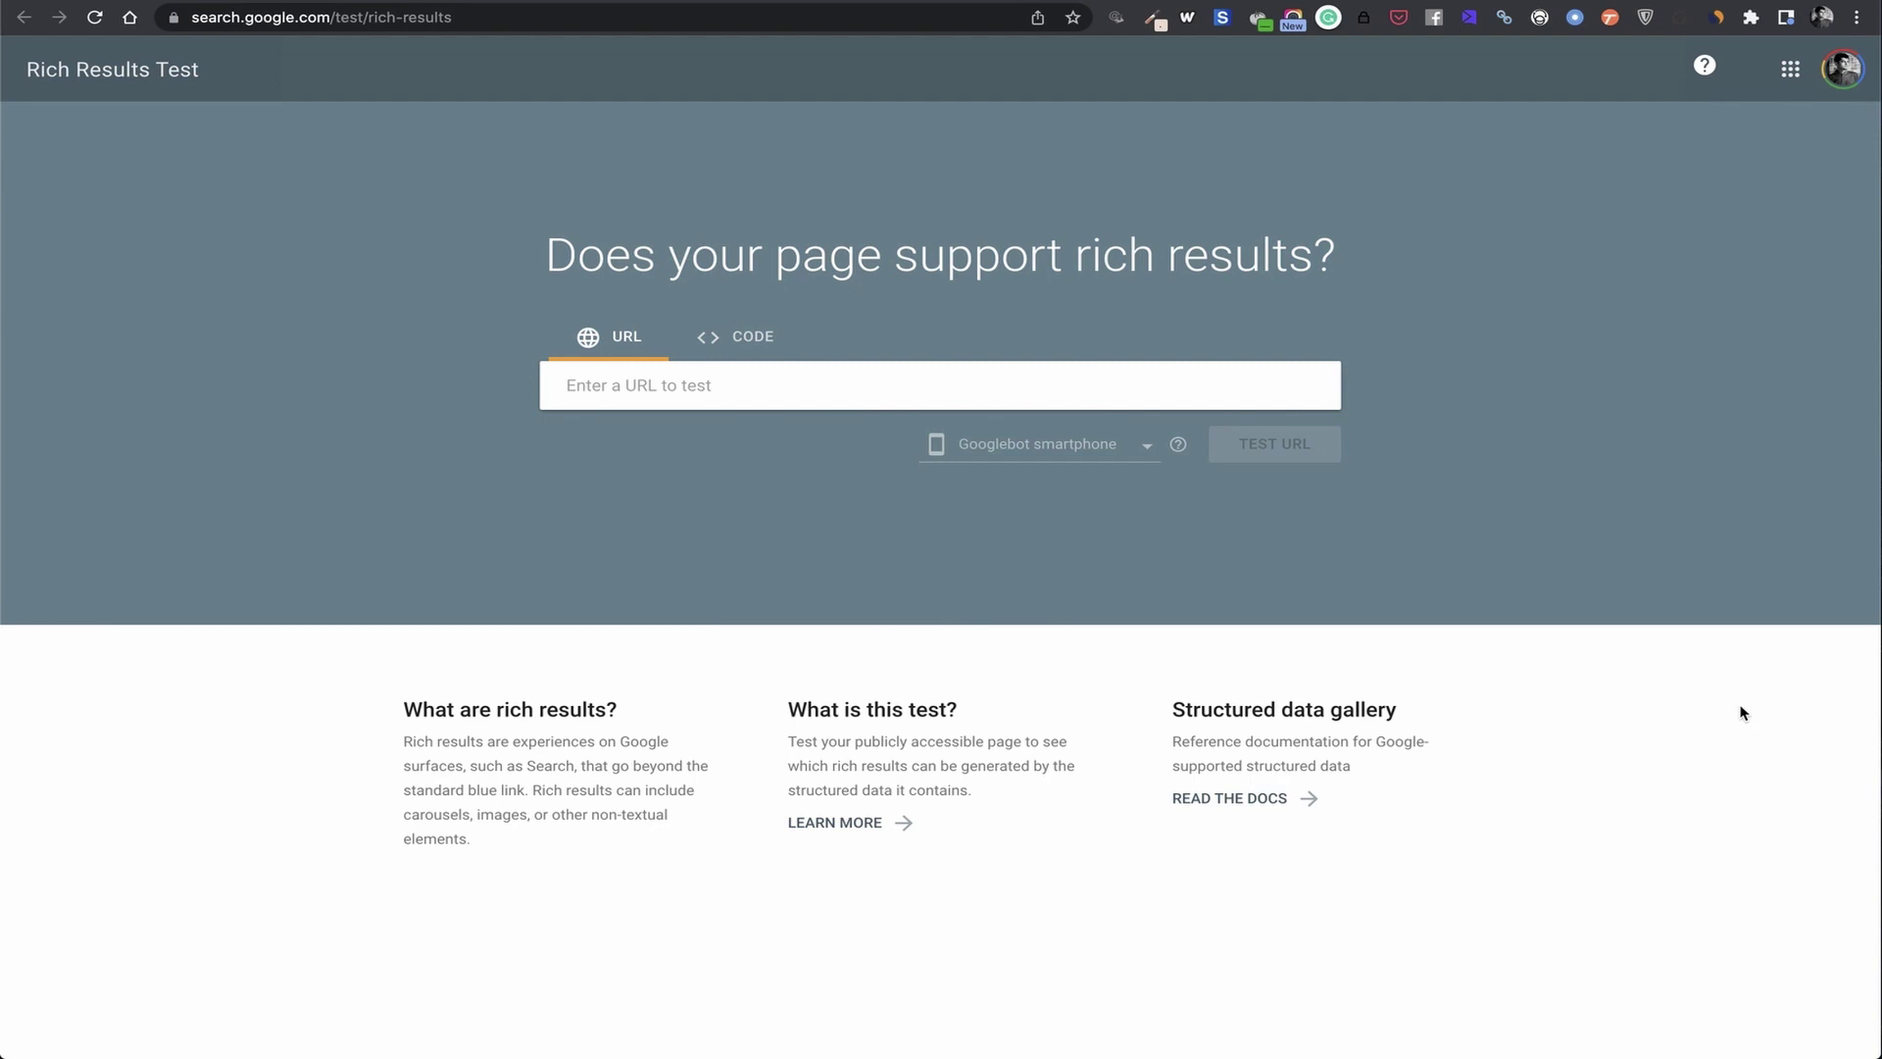
# - Paste the FAQ post's URL into Rich Results Test and run the URL test
pyautogui.click(686, 395)
pyautogui.rightClick(686, 395)
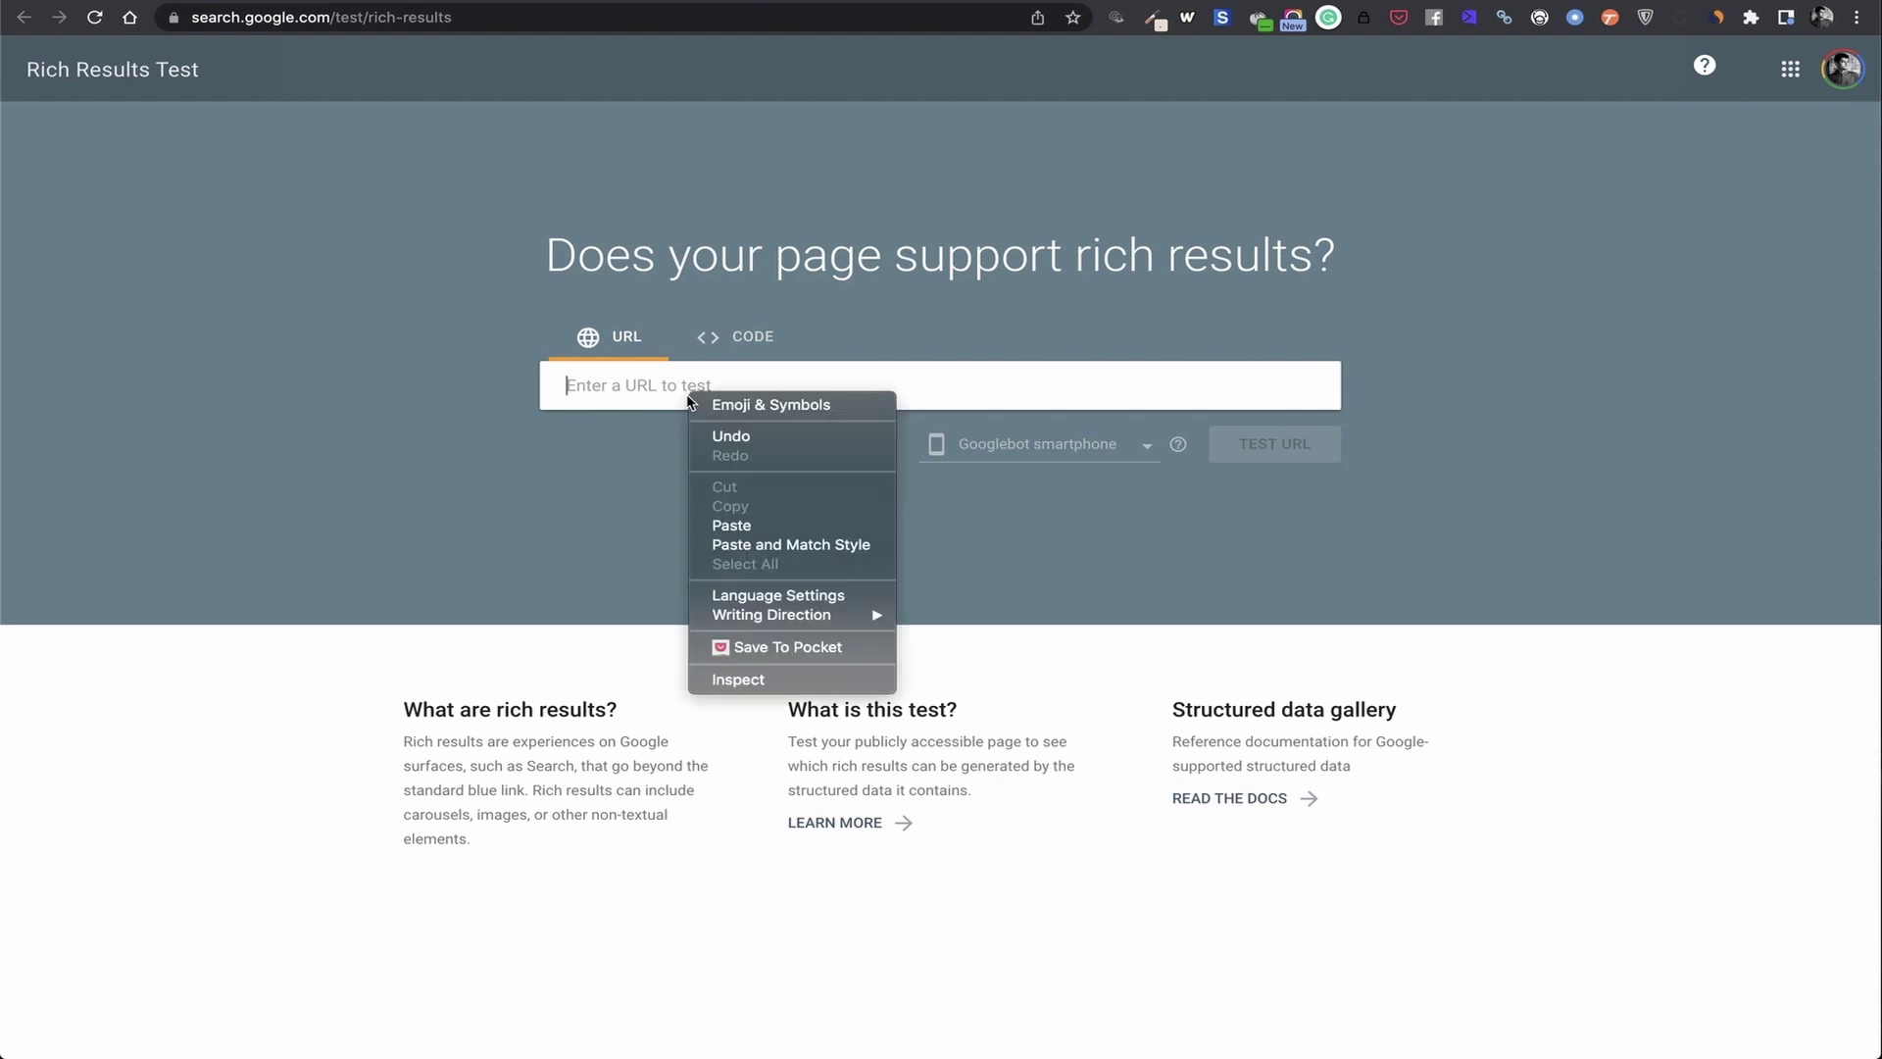
pyautogui.click(733, 525)
pyautogui.click(1293, 453)
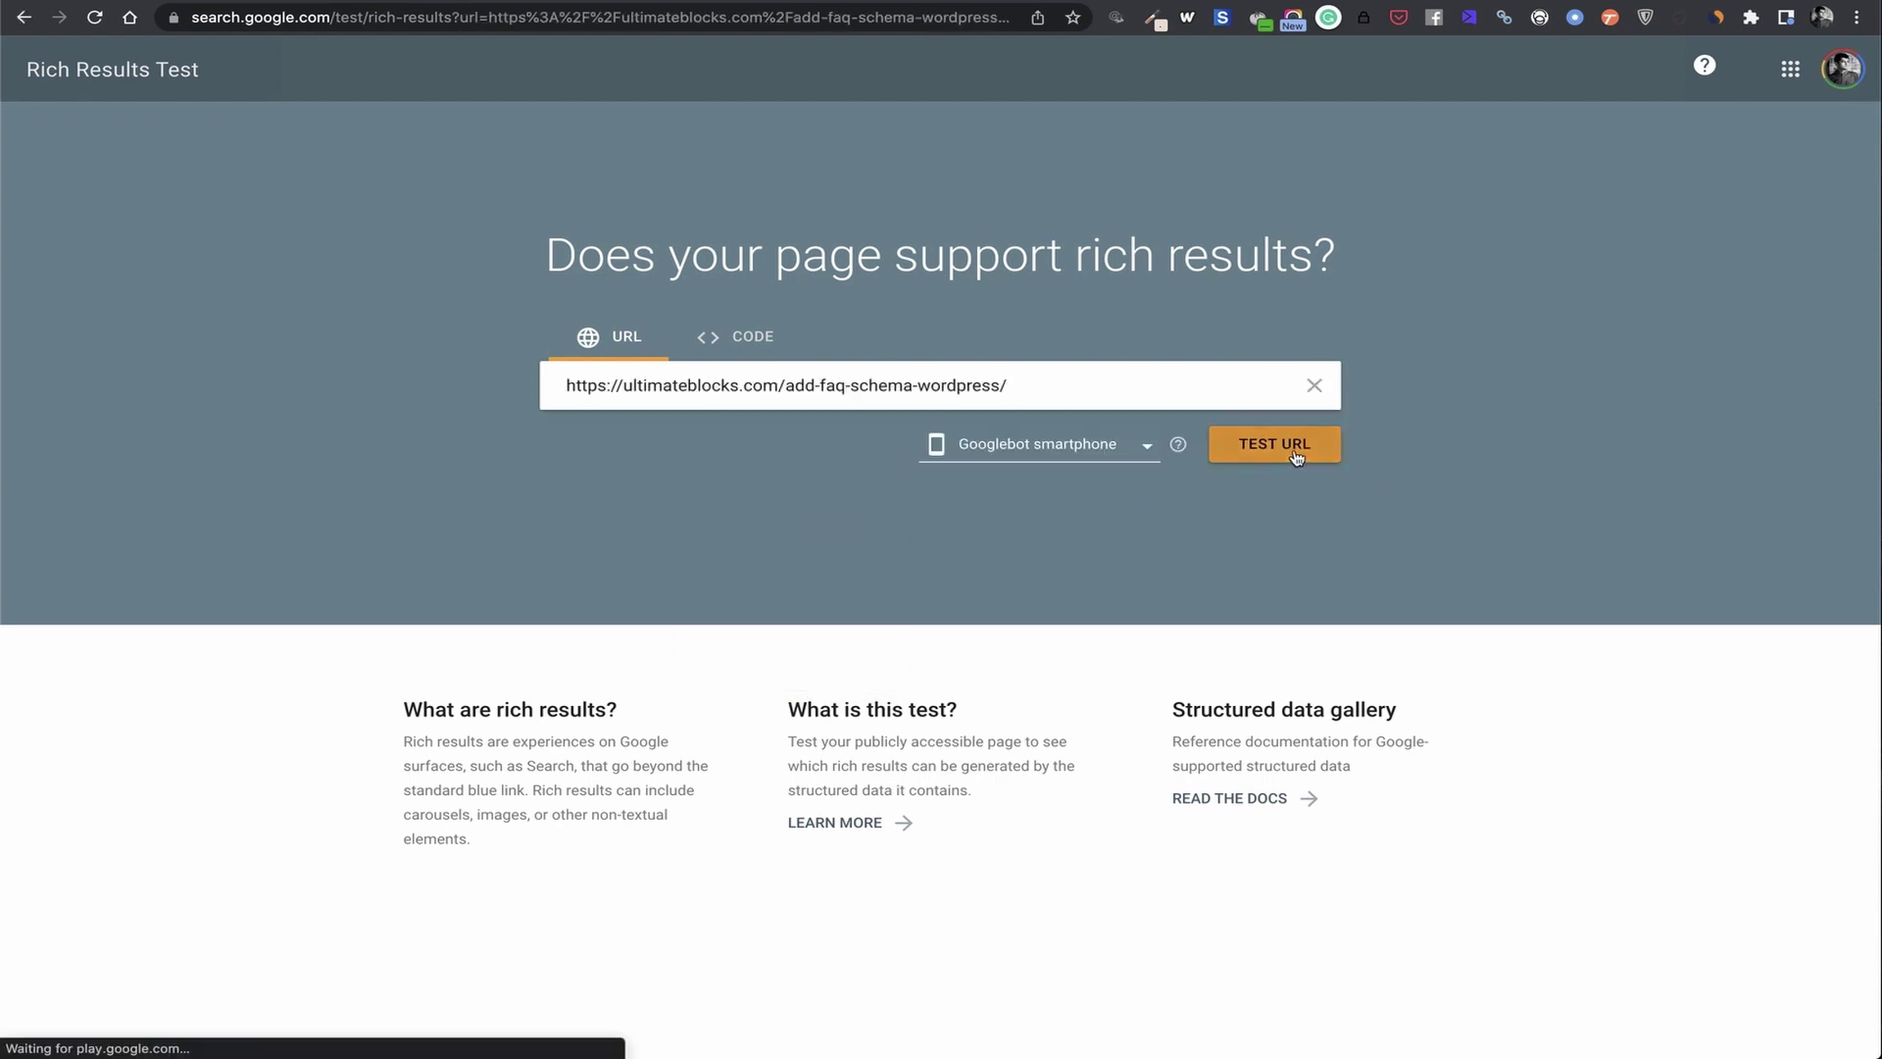